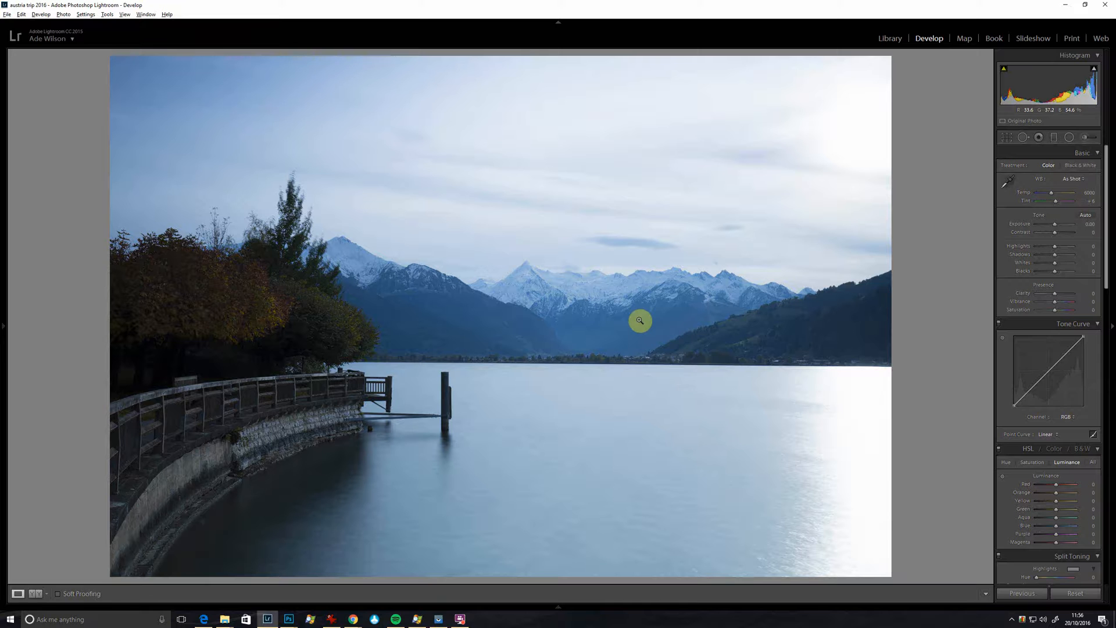
Step: Correct the white balance by sampling a neutral from the snowy mountains, ending on the peak beside the trees for Temp 19000 and Tint +22
key(w)
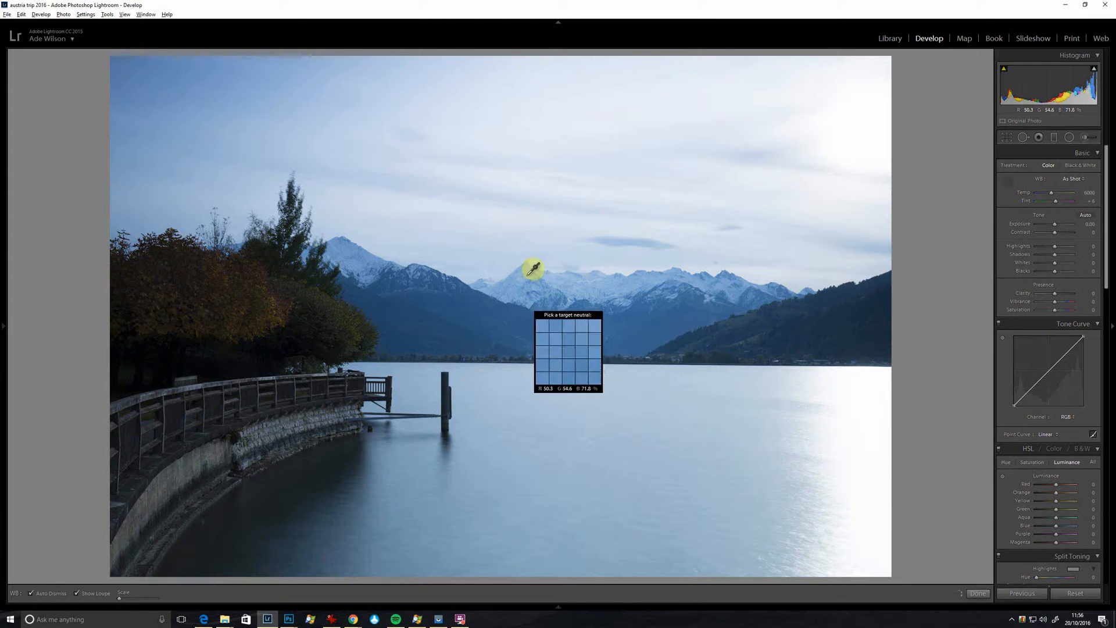
click(576, 288)
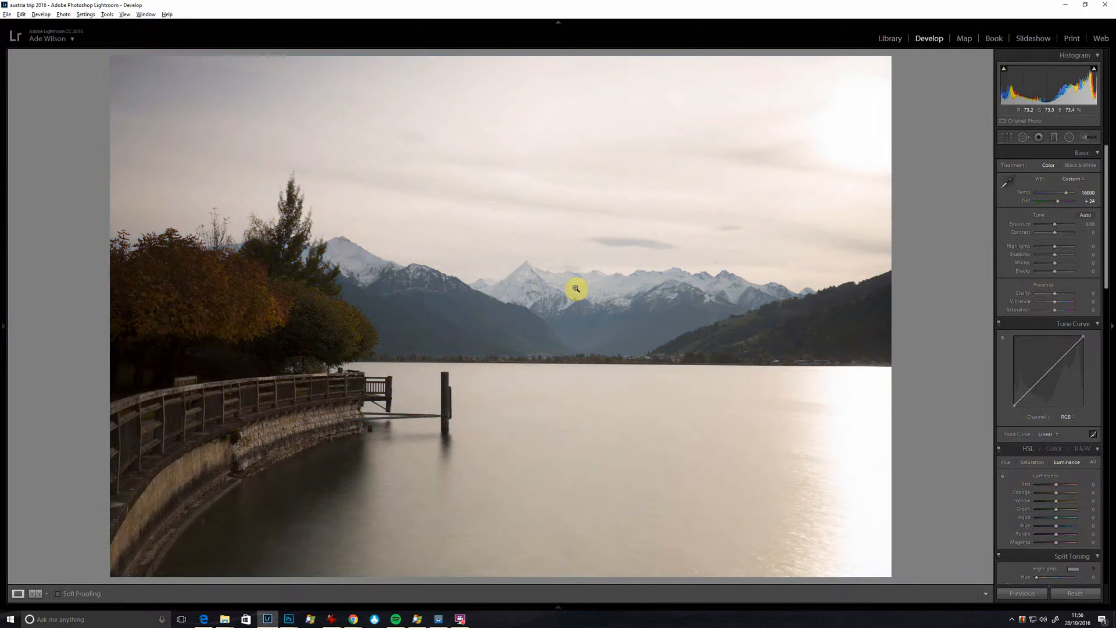
key(w)
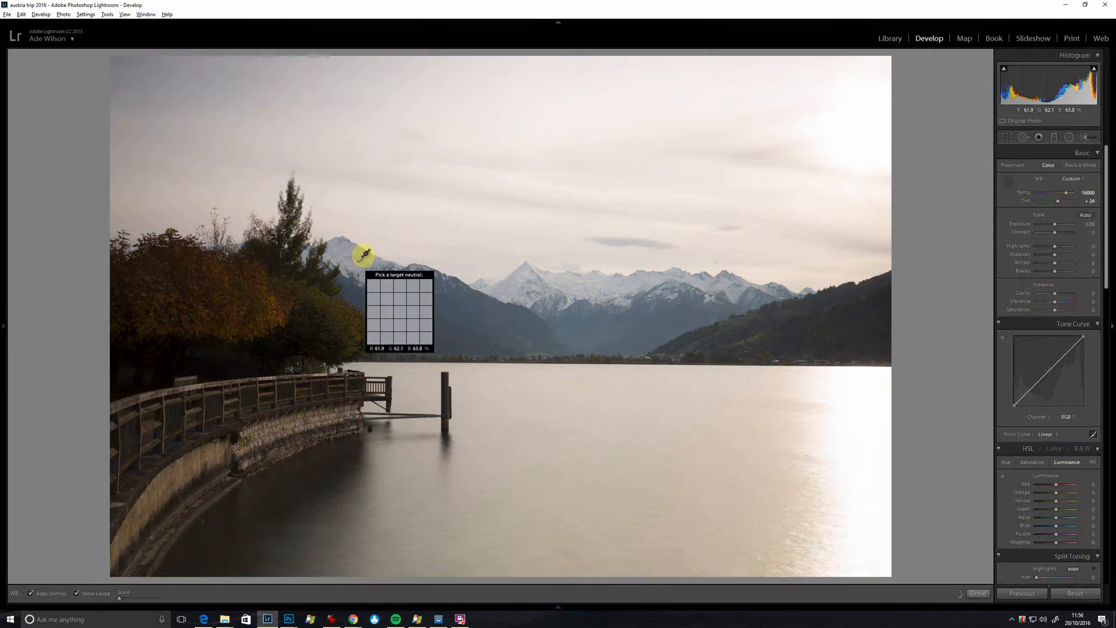
click(360, 260)
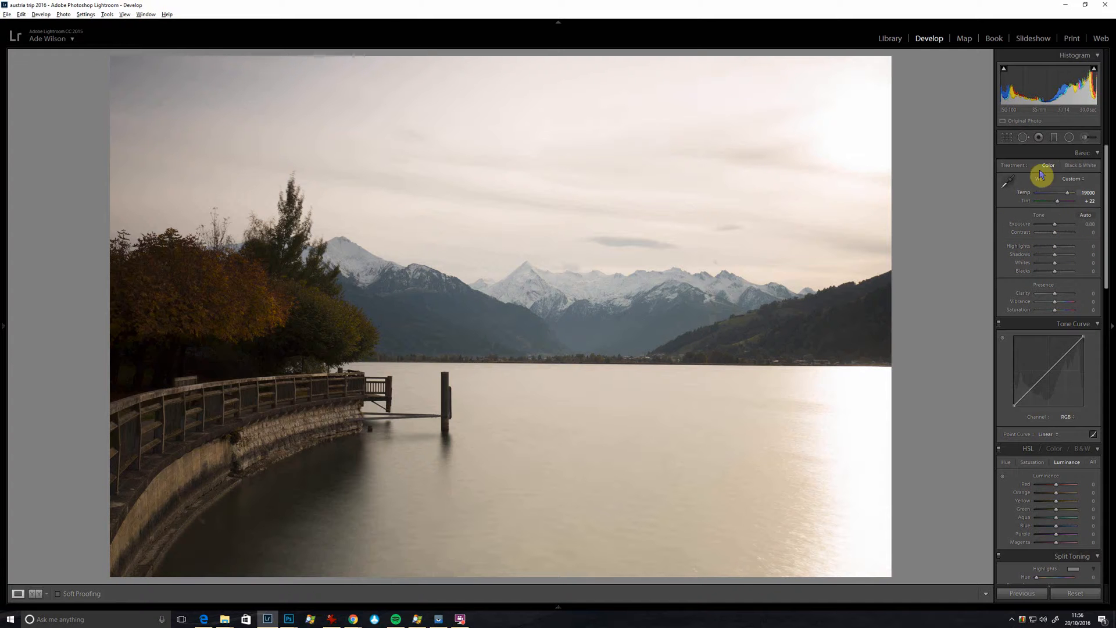
Step: Straighten the photo along the lake's far shoreline, rotating it by −0.48, and apply the crop
click(1008, 140)
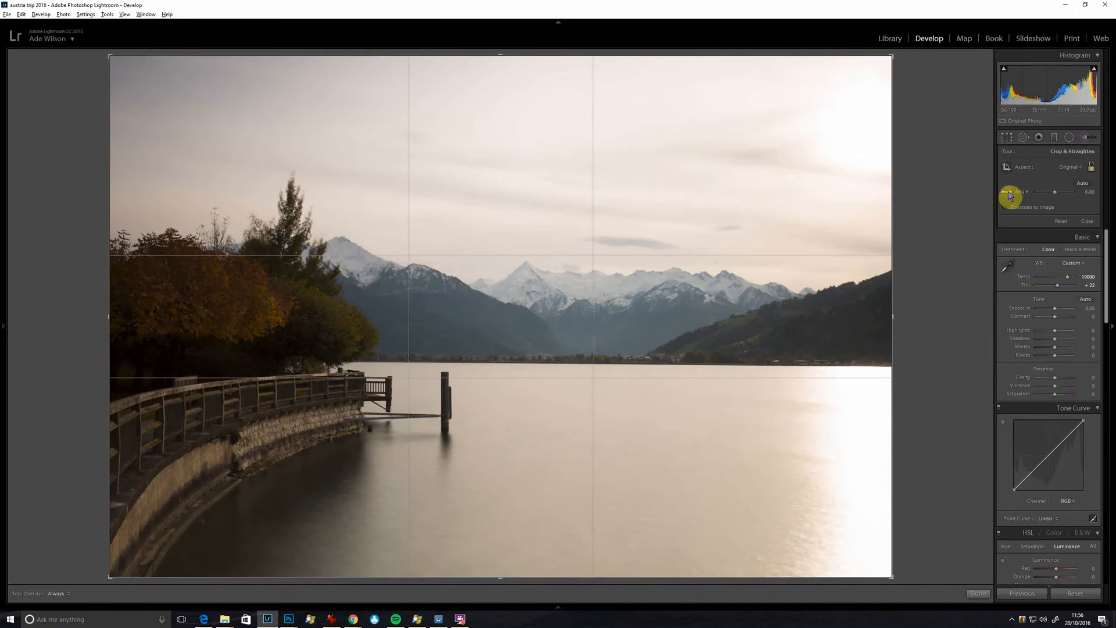
click(1007, 192)
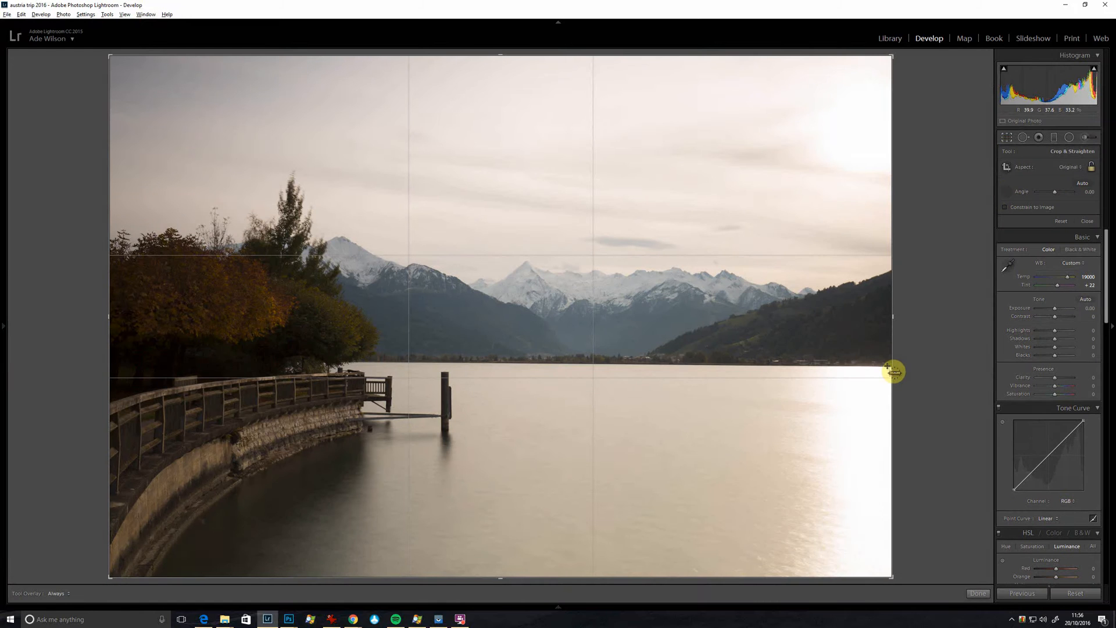
mouse_move(887, 366)
mouse_down()
mouse_move(364, 361)
mouse_move(372, 372)
mouse_up()
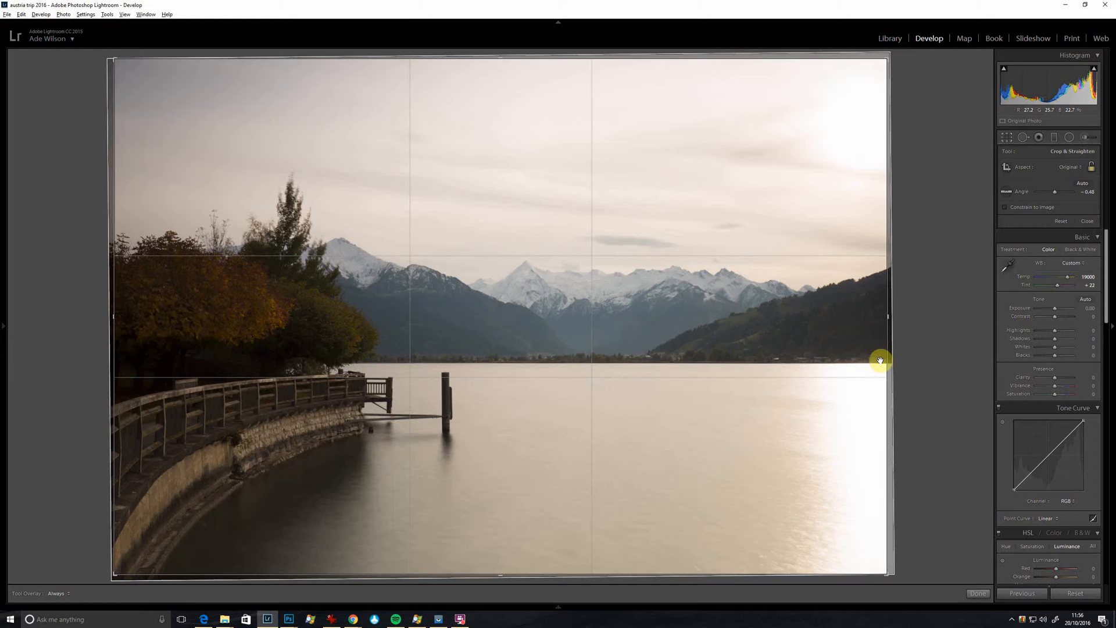
click(982, 593)
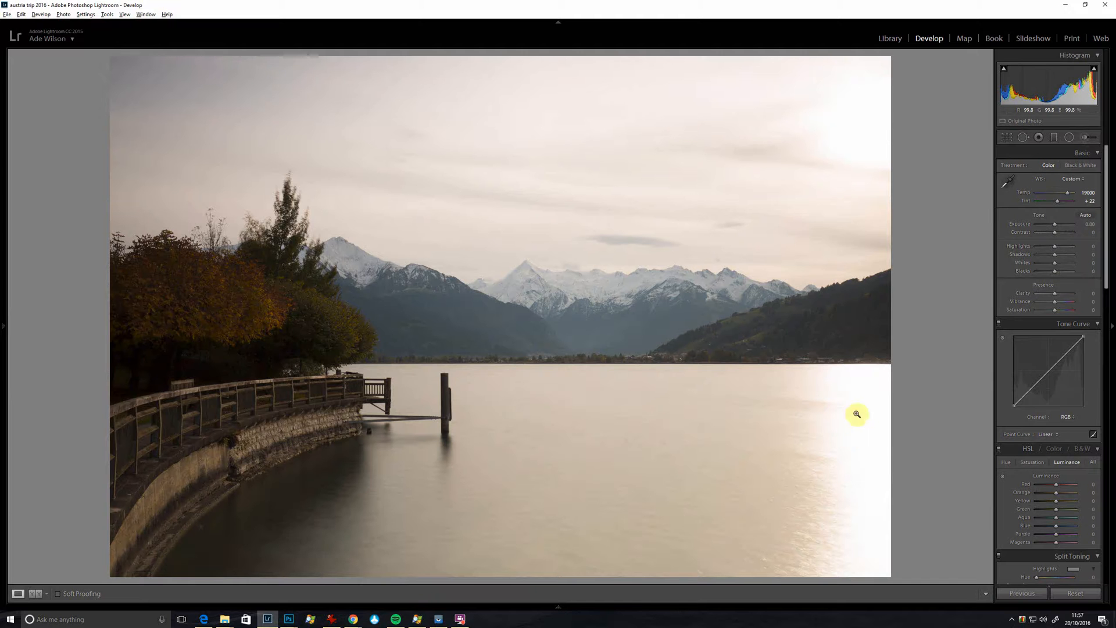
Step: Set Highlights to −76 to recover detail around the bright sun
click(1037, 246)
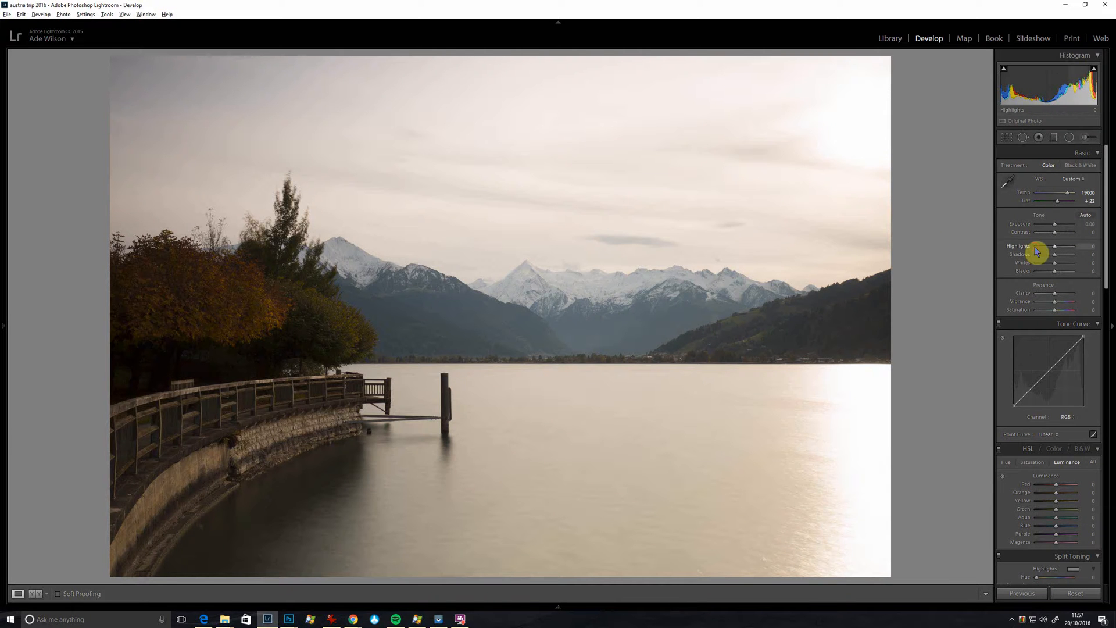
drag(1038, 247, 1040, 247)
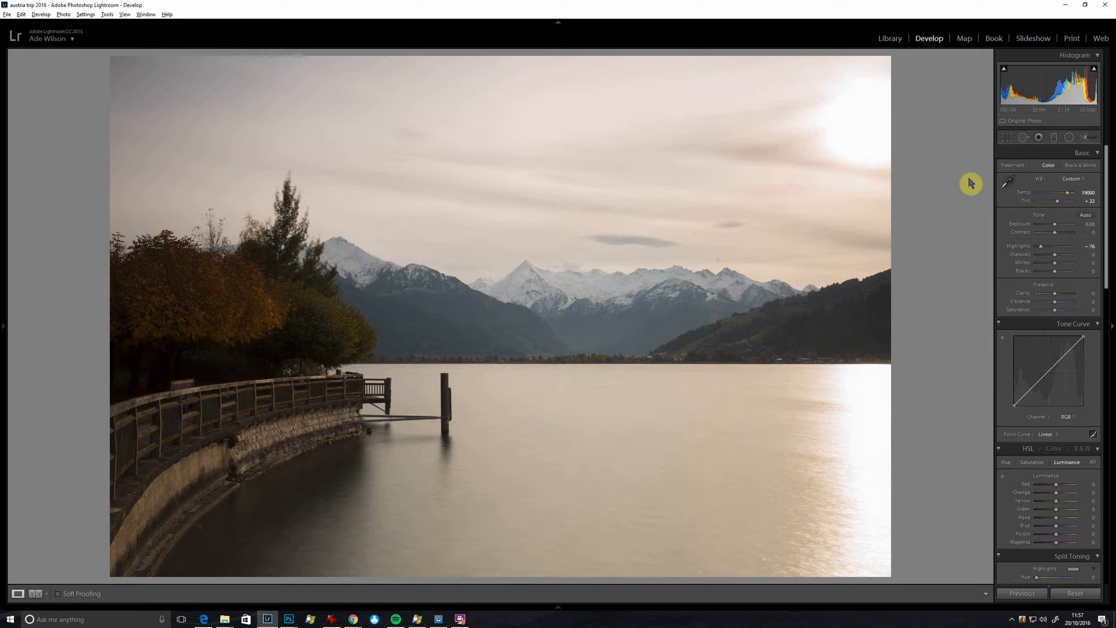
click(856, 131)
click(892, 115)
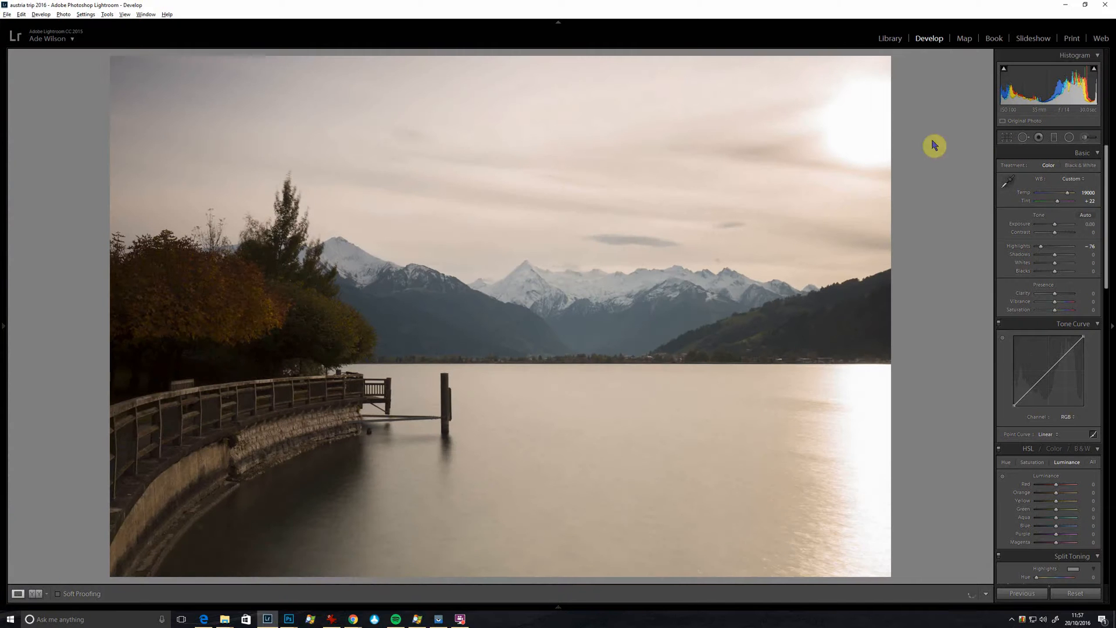
Step: Crop the photo at its original aspect ratio to exclude most of the blown-out sun and place the shoreline near the lower third line
click(1007, 137)
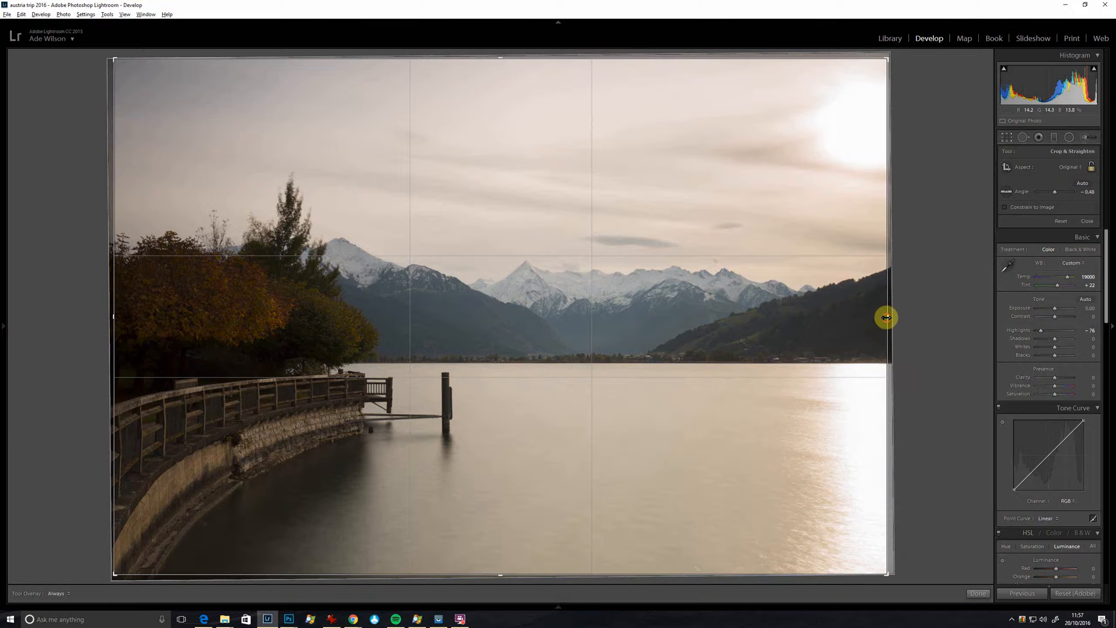
drag(886, 318, 862, 318)
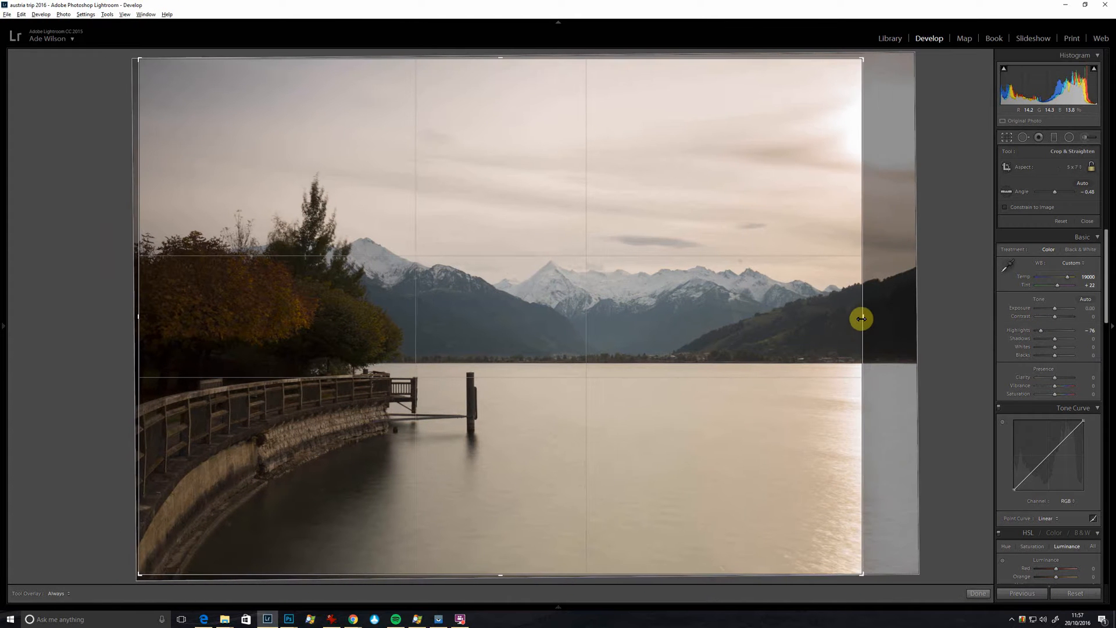
key(ctrl+z)
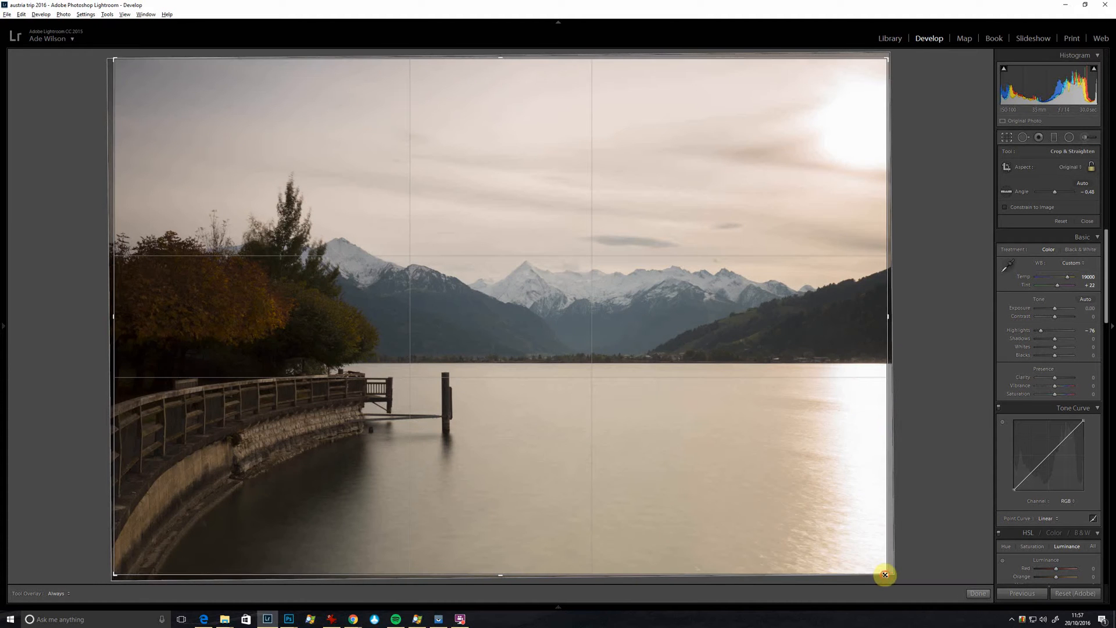
drag(885, 575, 852, 567)
drag(444, 483, 455, 474)
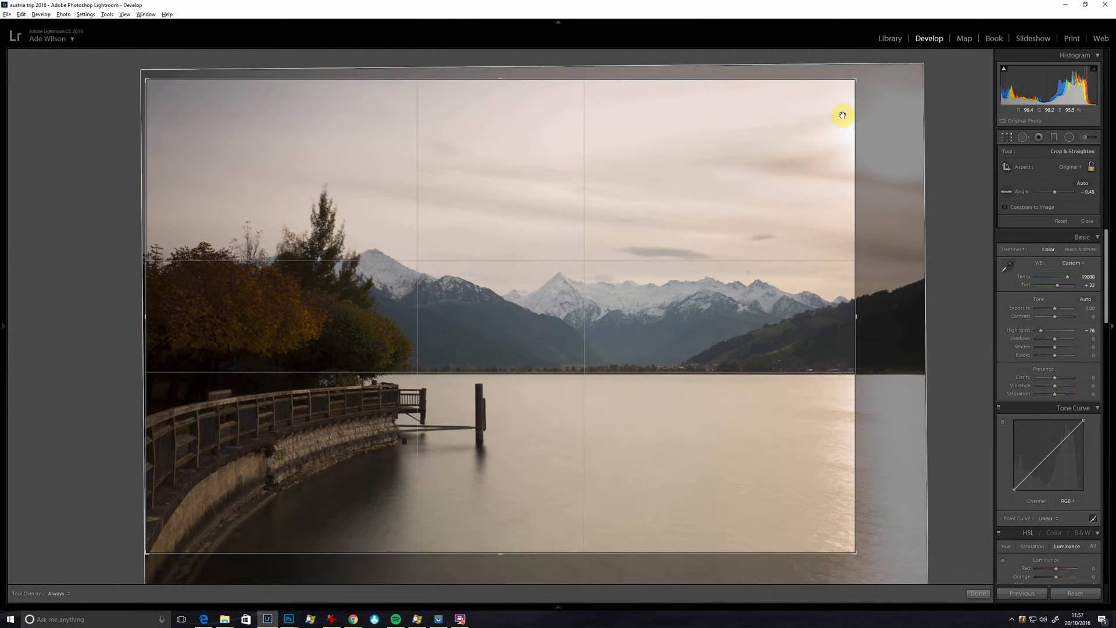
key(Return)
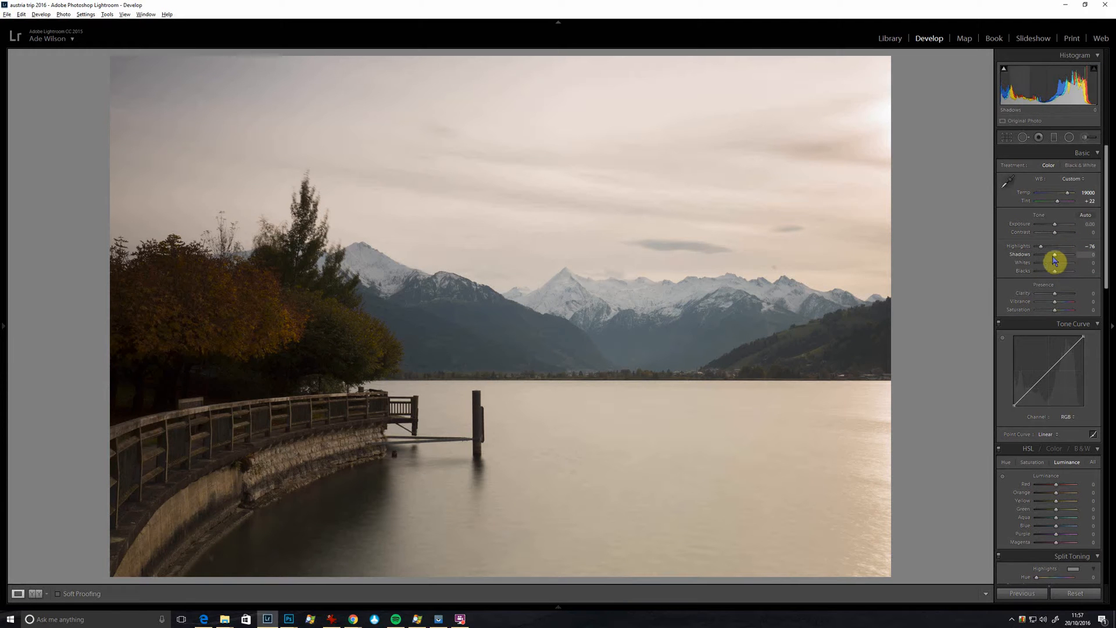
Step: Set the tone values to Shadows +67, Whites +62, Blacks −21 and Contrast +14
drag(1056, 257, 1068, 259)
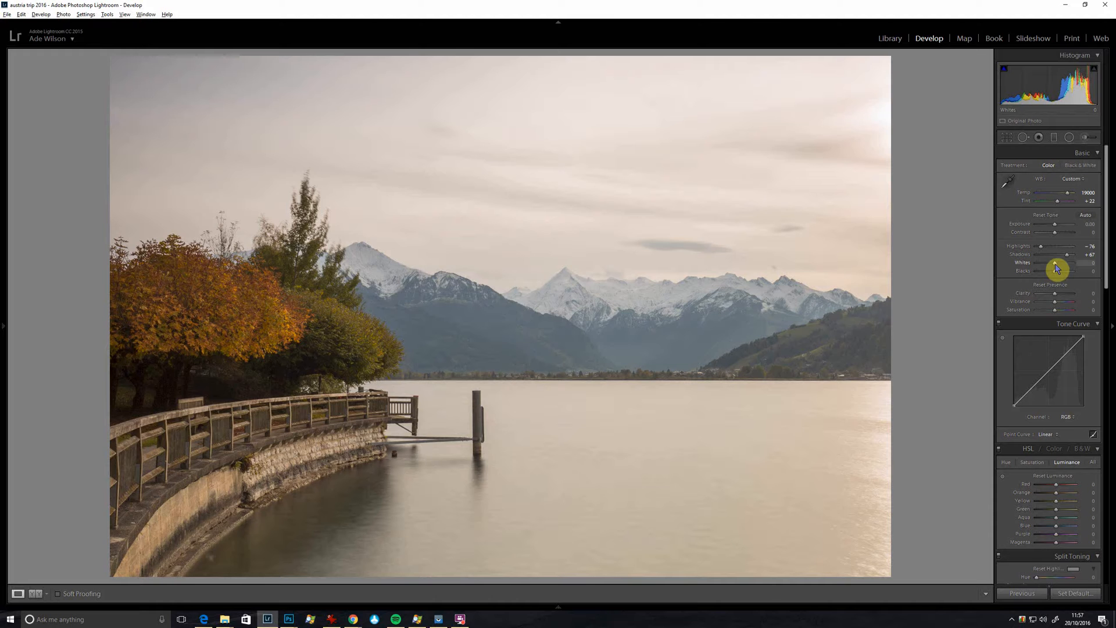
drag(1060, 268, 1069, 269)
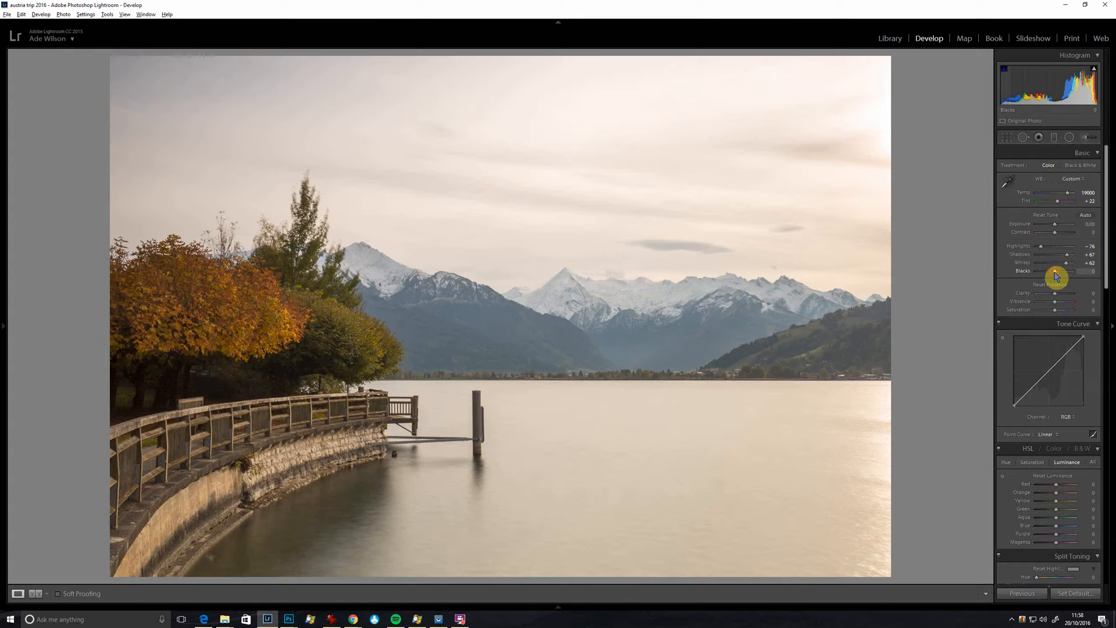
drag(1056, 276, 1052, 277)
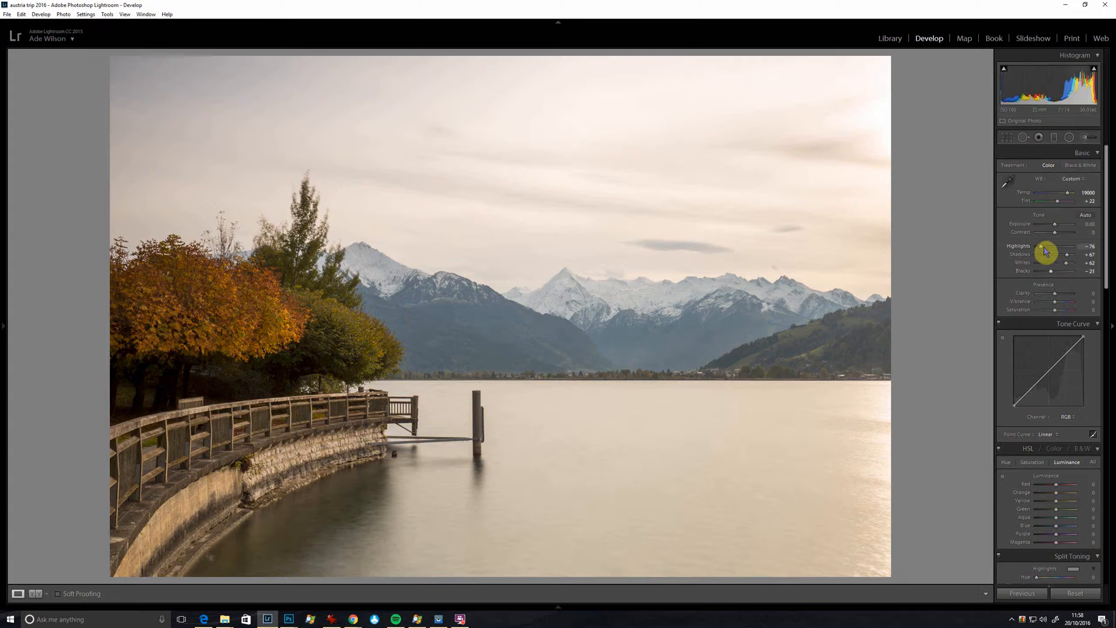
click(1061, 234)
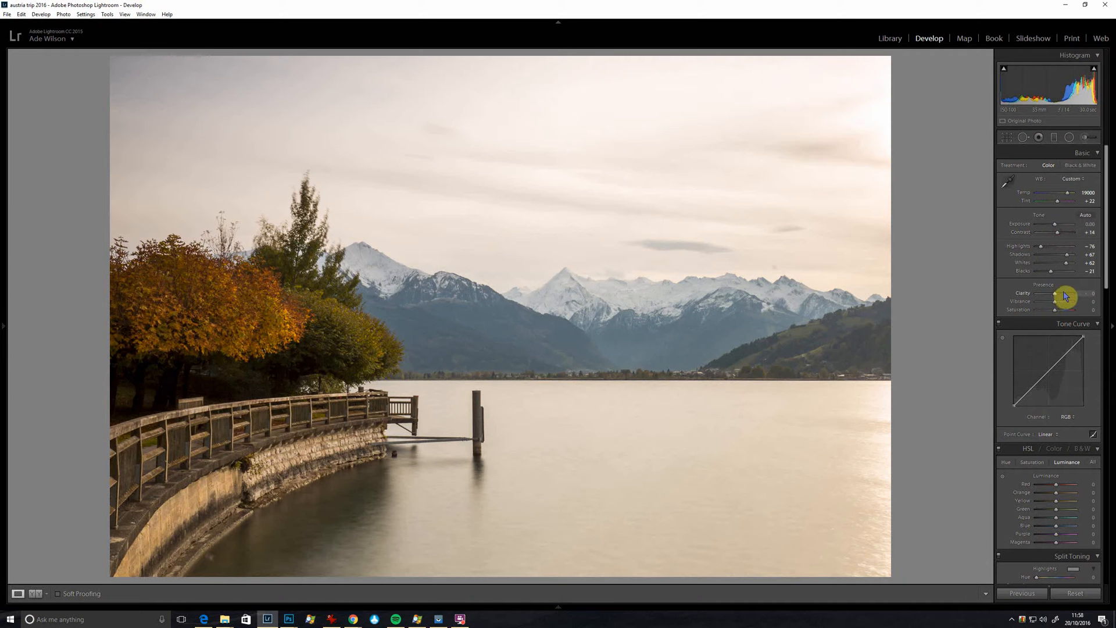
Step: Set Clarity to +33, comparing it with the maximum of +100 on the enlarged mountains and trees
drag(1066, 297, 1063, 298)
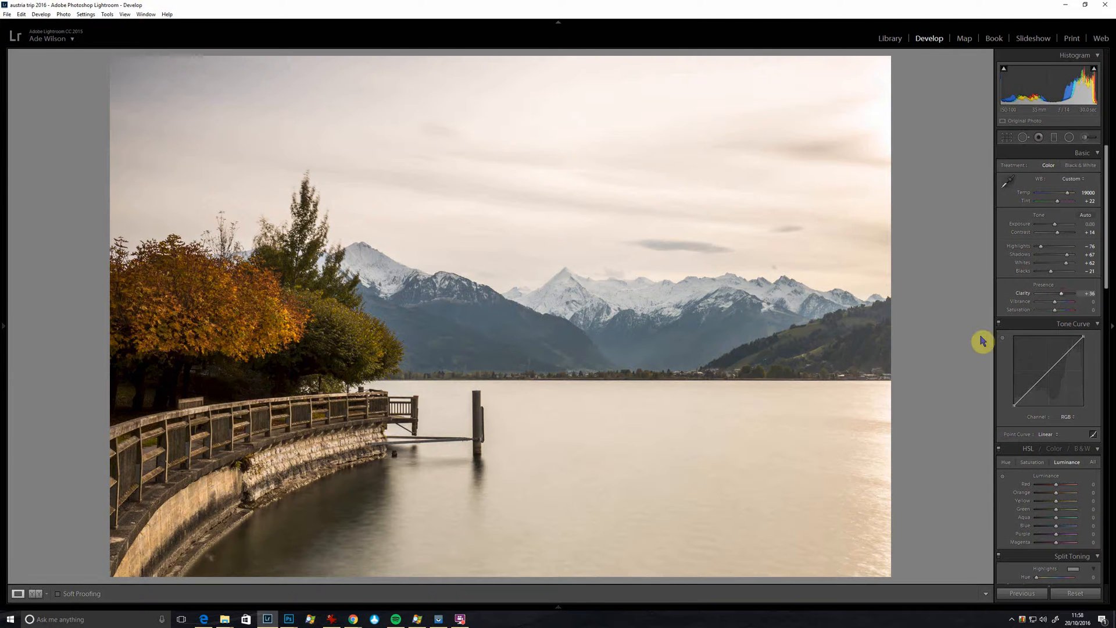
click(1074, 294)
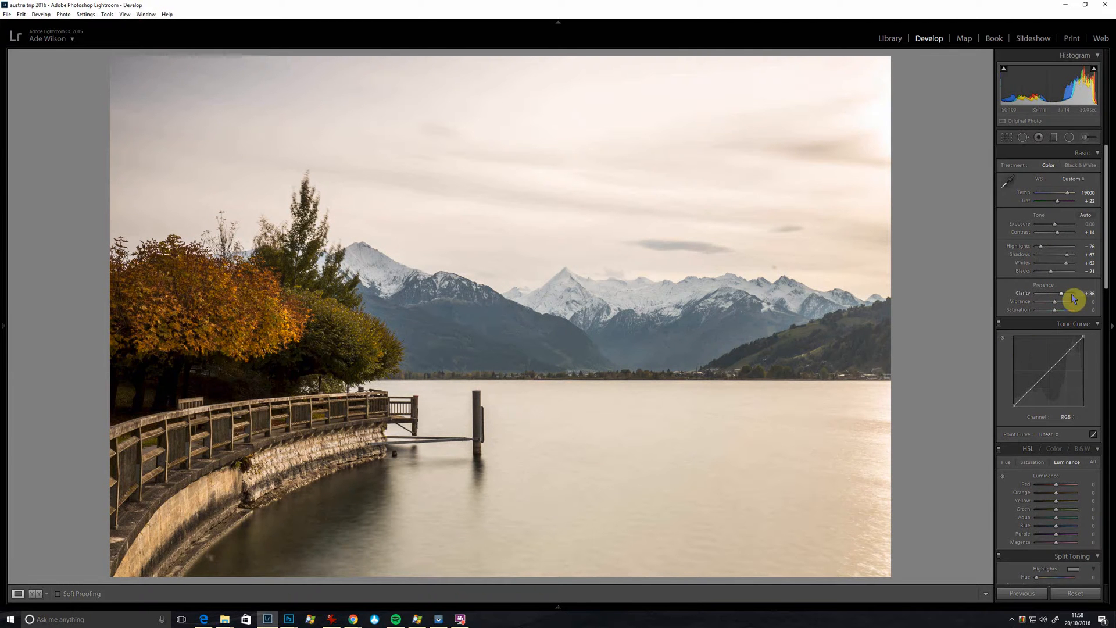
click(561, 314)
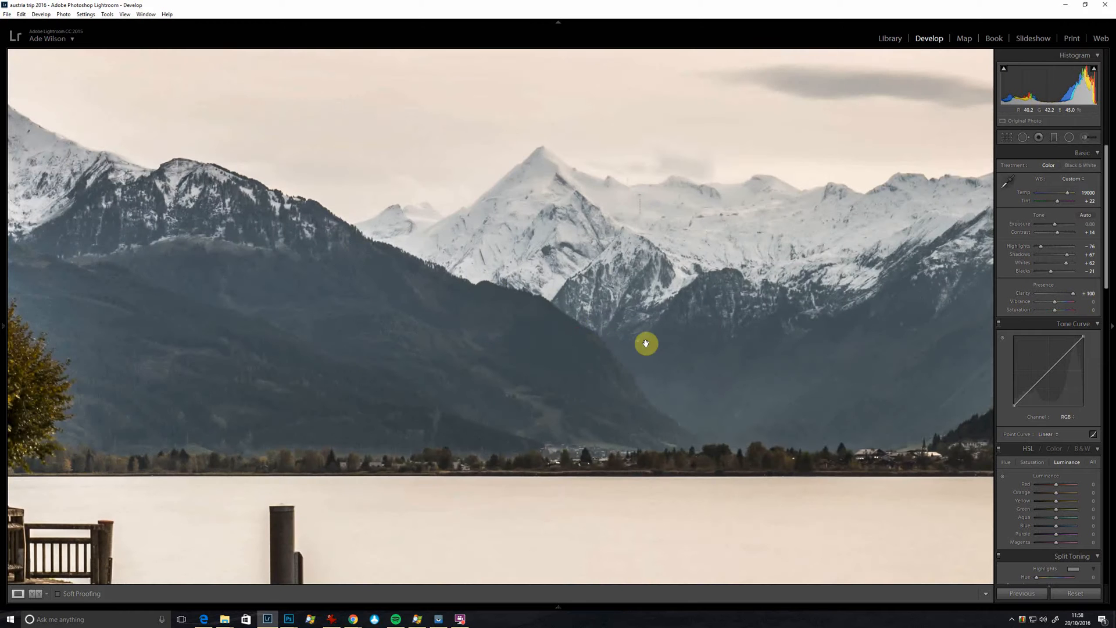
drag(340, 245, 689, 381)
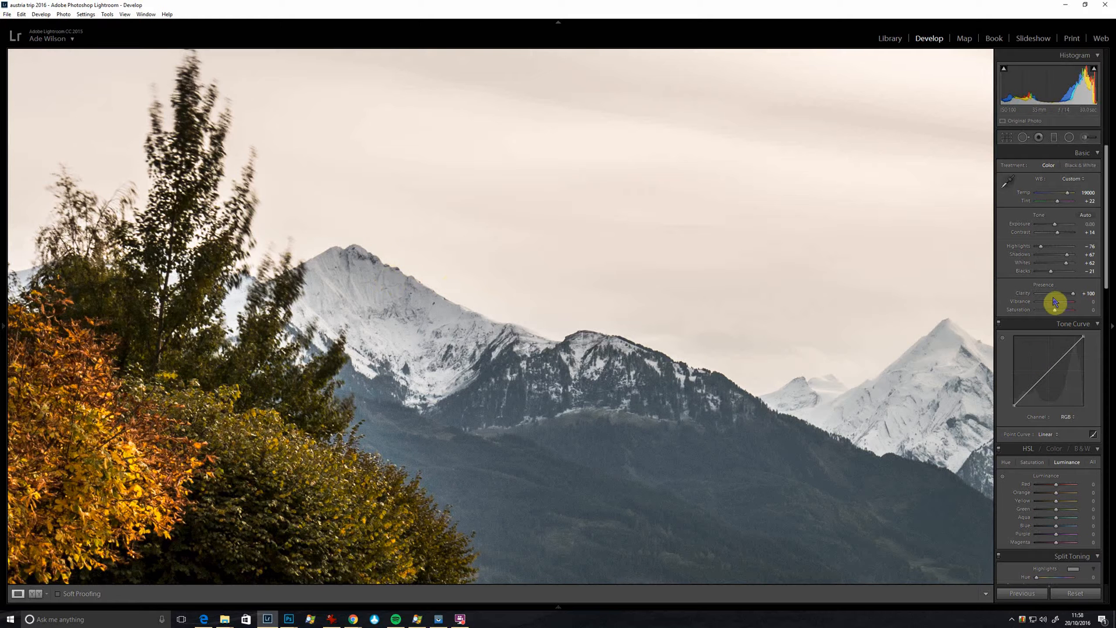
drag(1057, 297, 1062, 299)
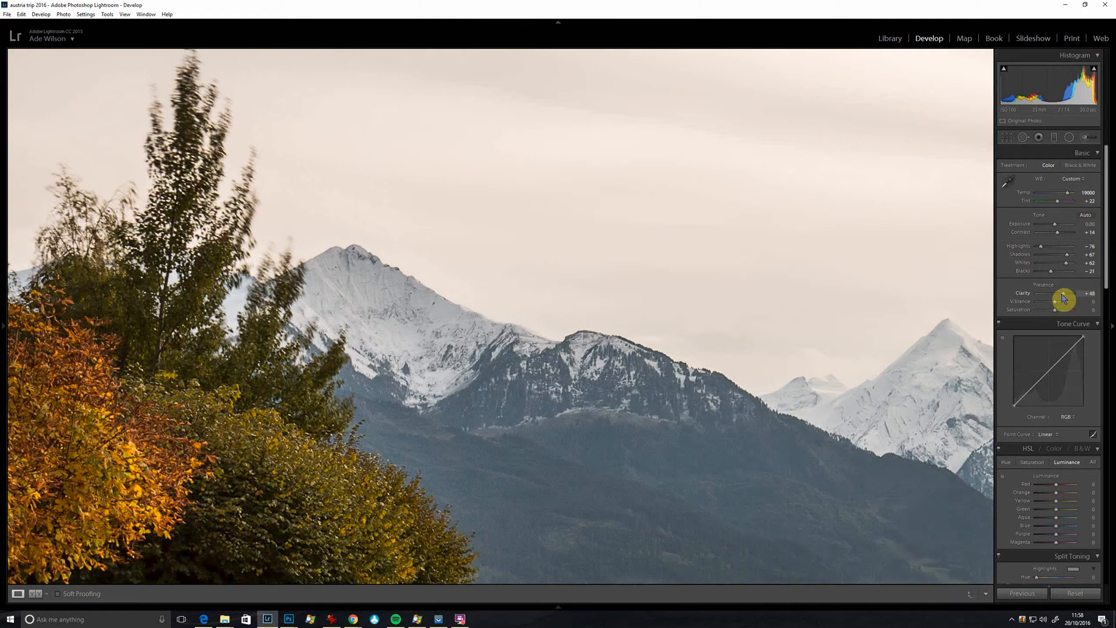
click(634, 266)
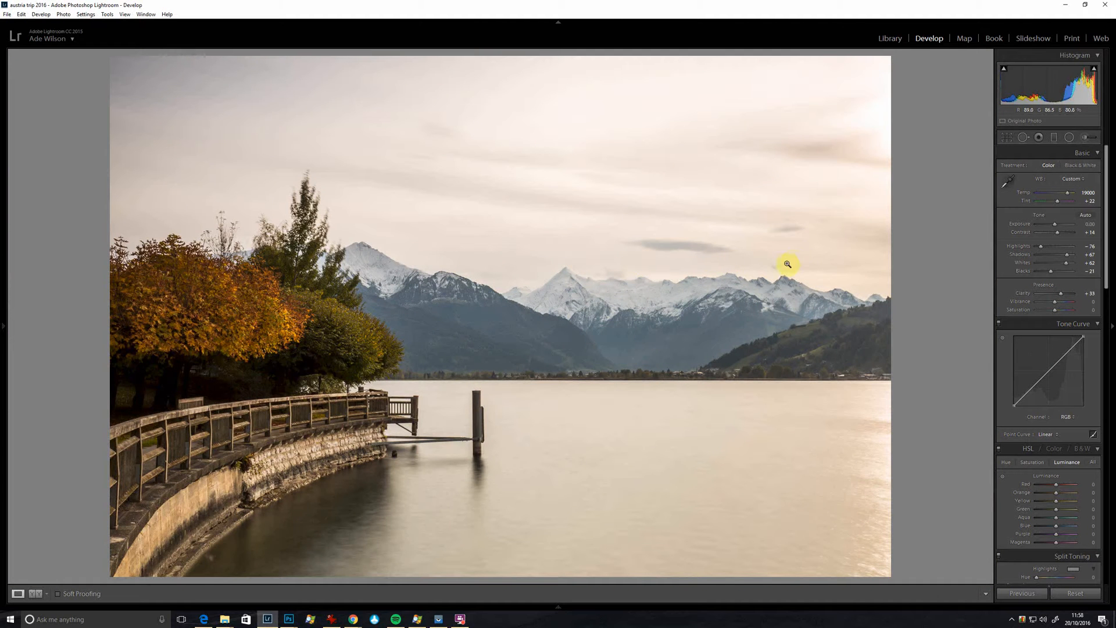
Step: Heal the dark spot in the sky above the mountain peaks with a size 75 spot, and set Vibrance to +43
click(787, 264)
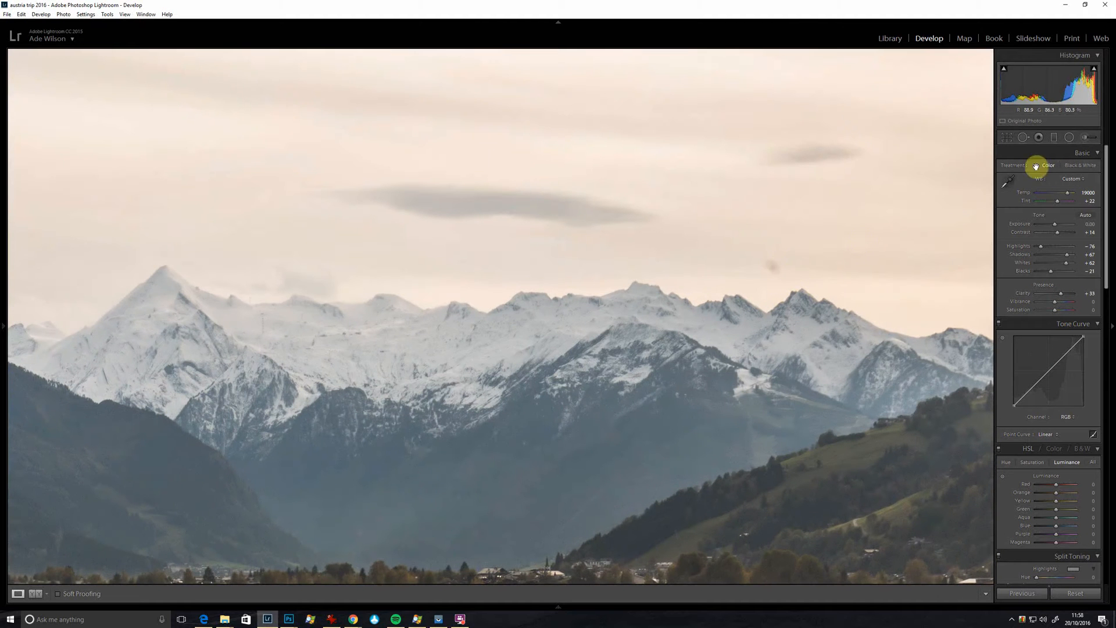
click(1023, 137)
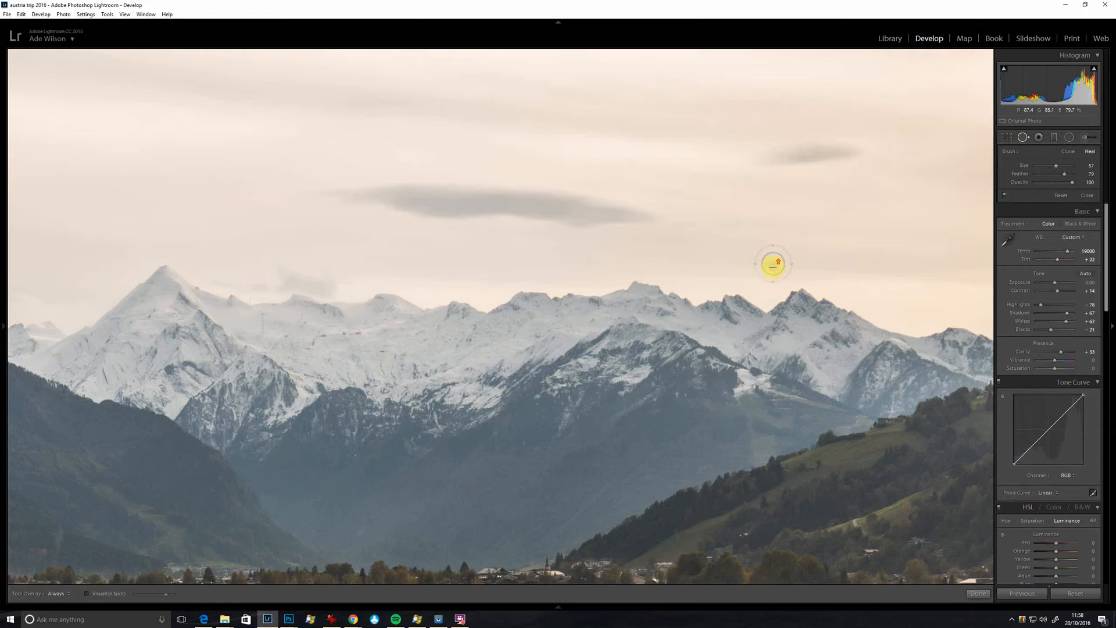
click(773, 266)
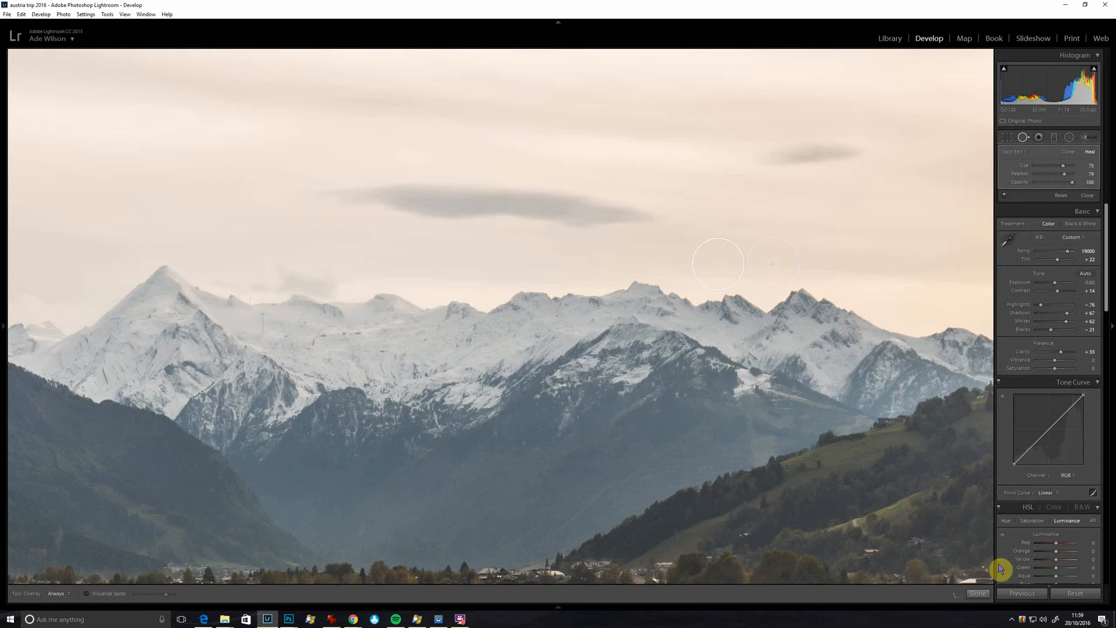
click(978, 593)
click(733, 303)
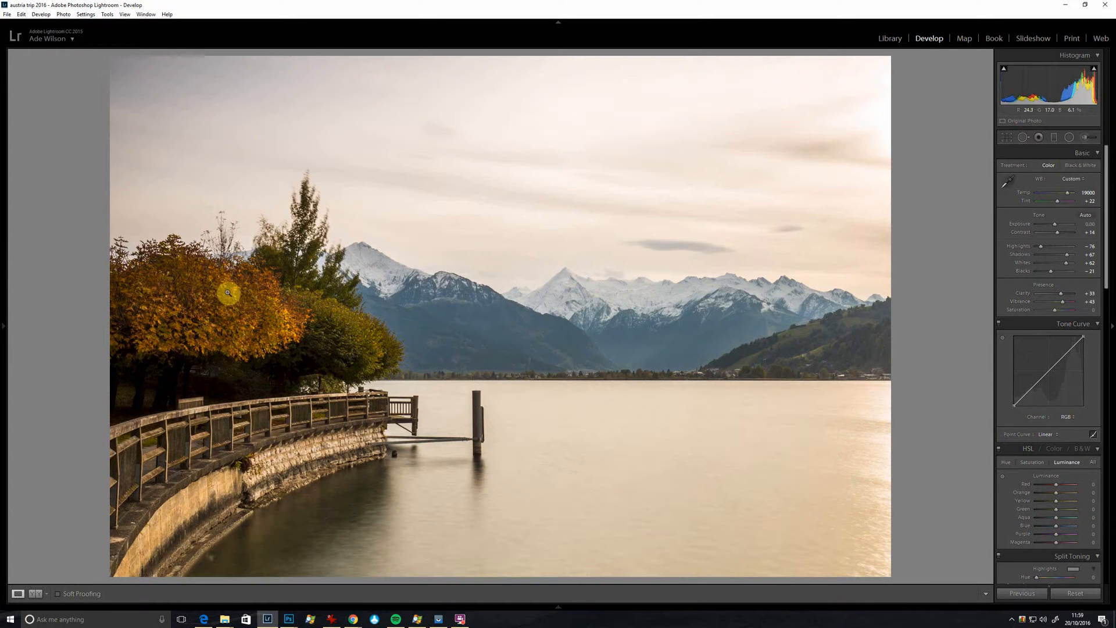
Step: Raise the autumn tree's colour saturation with targeted adjustment, setting Orange to +72 and Yellow to +21
click(1039, 464)
scroll(1058, 391, down, 3)
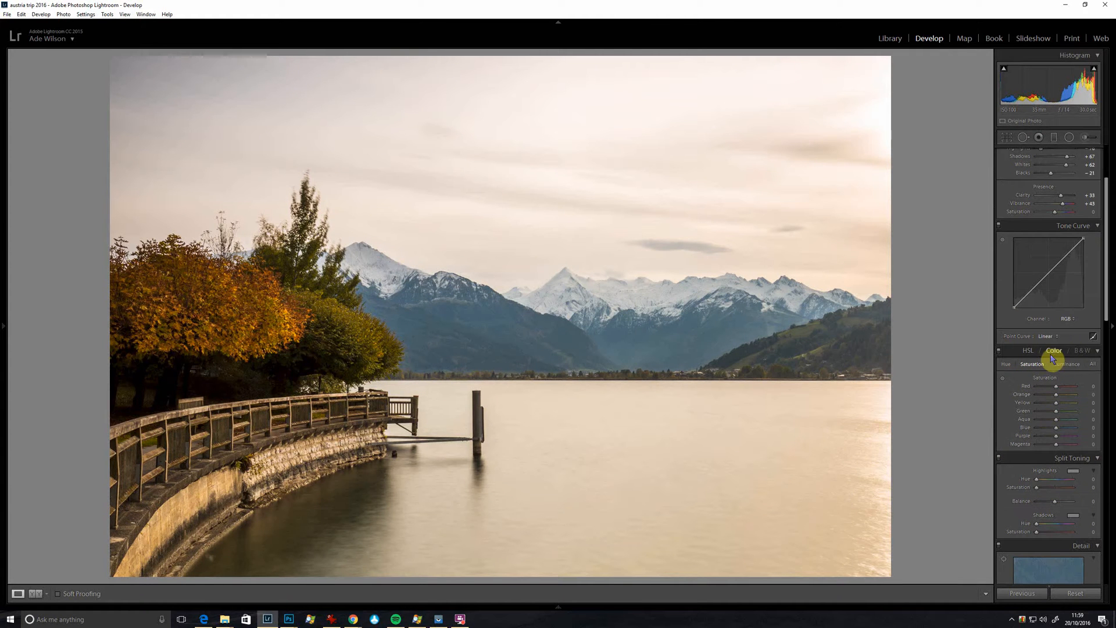
click(1002, 379)
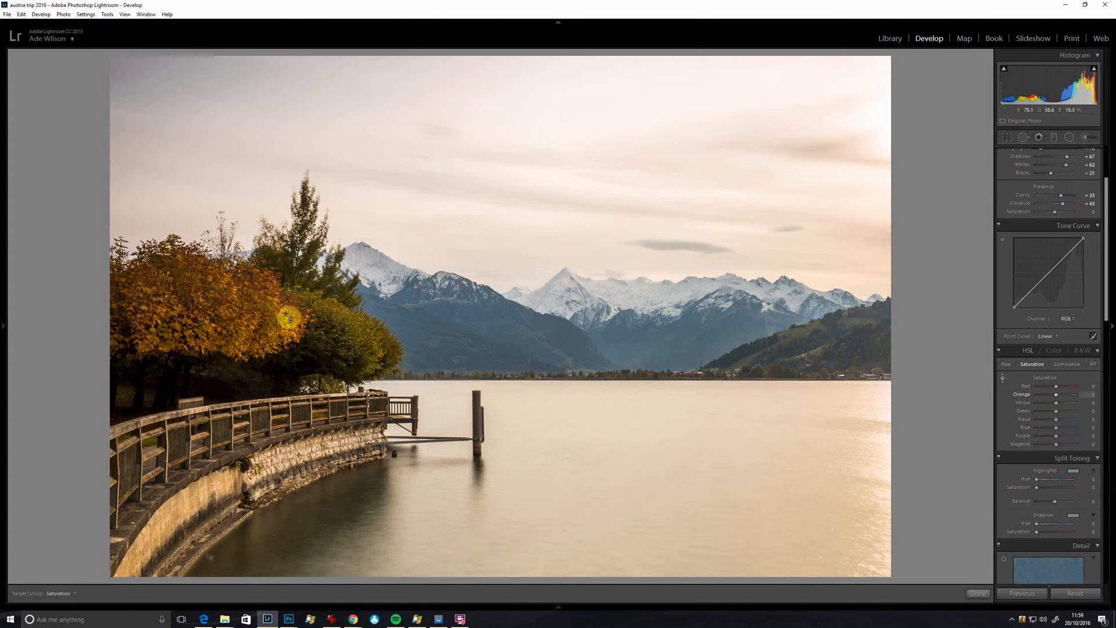
drag(277, 331, 226, 317)
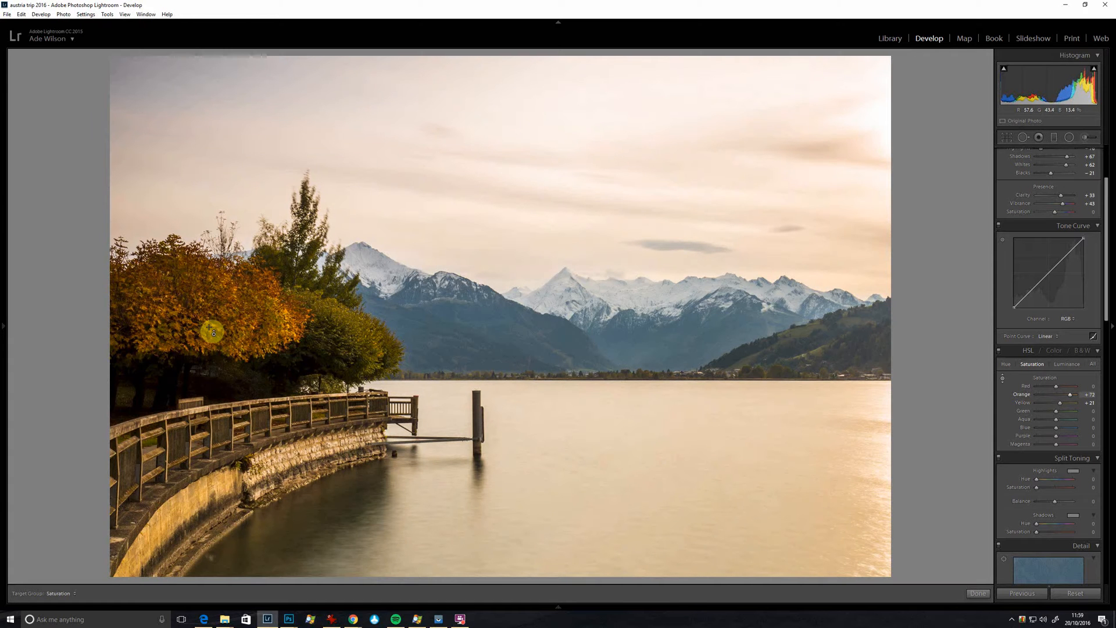
Step: Brighten the autumn leaves with targeted luminance adjustment, setting Orange to +46 and Yellow to +9
click(1066, 364)
drag(233, 320, 232, 293)
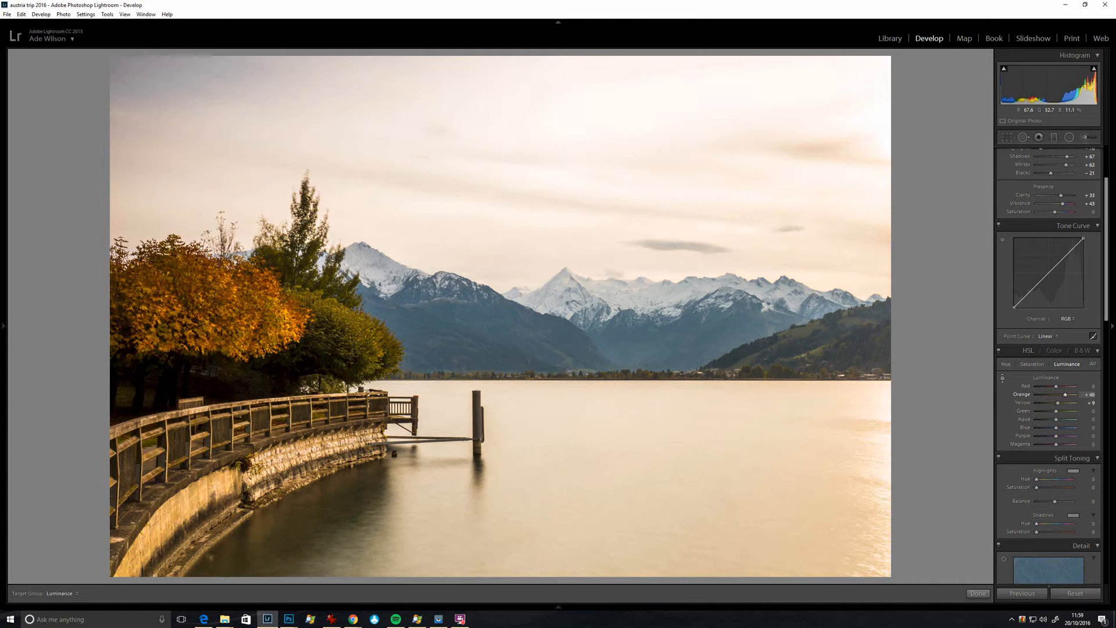
Step: Refine the foliage brightness with targeted luminance adjustment, setting Orange to +38, Yellow to +49 and Green to -6
drag(243, 335, 243, 331)
mouse_move(339, 361)
mouse_down()
mouse_move(345, 341)
mouse_move(346, 426)
mouse_move(345, 311)
mouse_move(345, 427)
mouse_move(346, 320)
mouse_move(345, 414)
mouse_move(345, 342)
mouse_up()
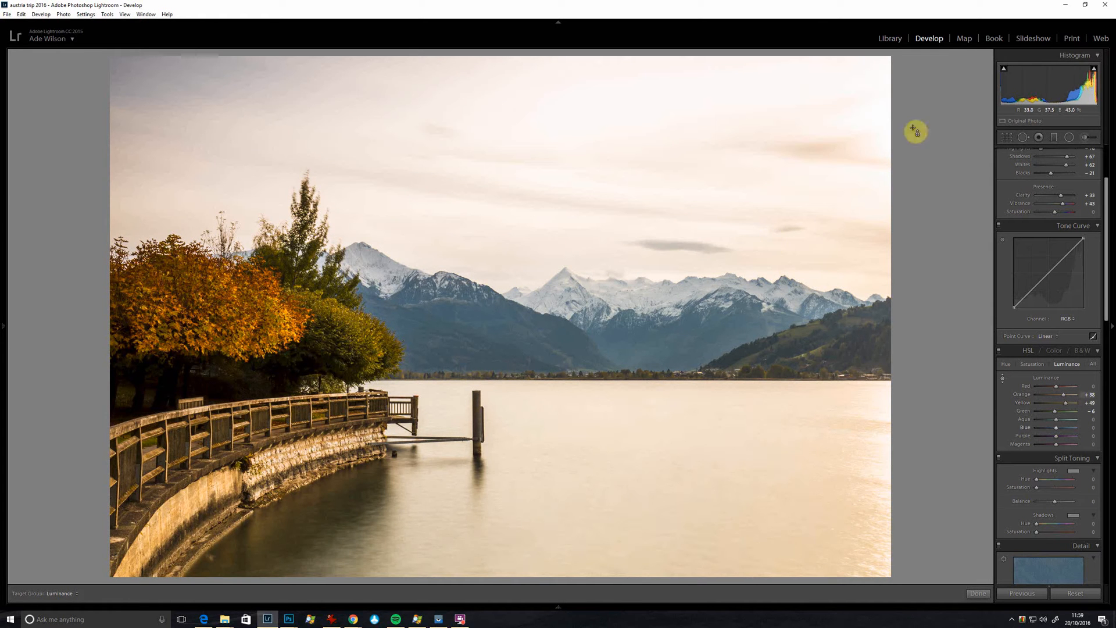
Step: Draw a radial filter centred on the autumn trees and invert its mask so it affects the area inside the ellipse
click(1071, 138)
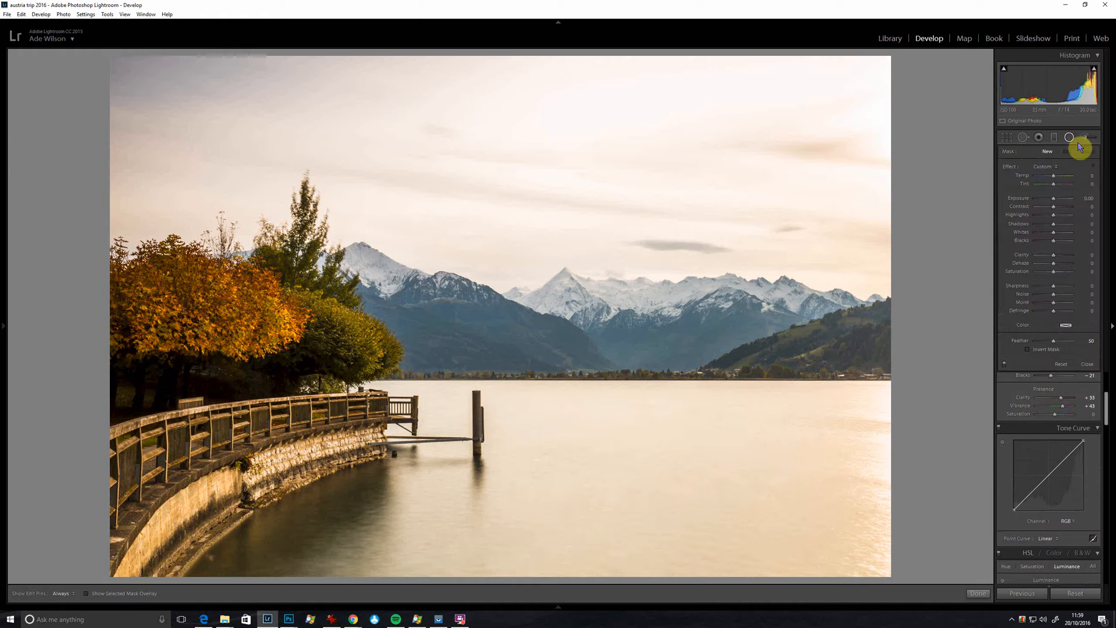
drag(255, 317, 475, 183)
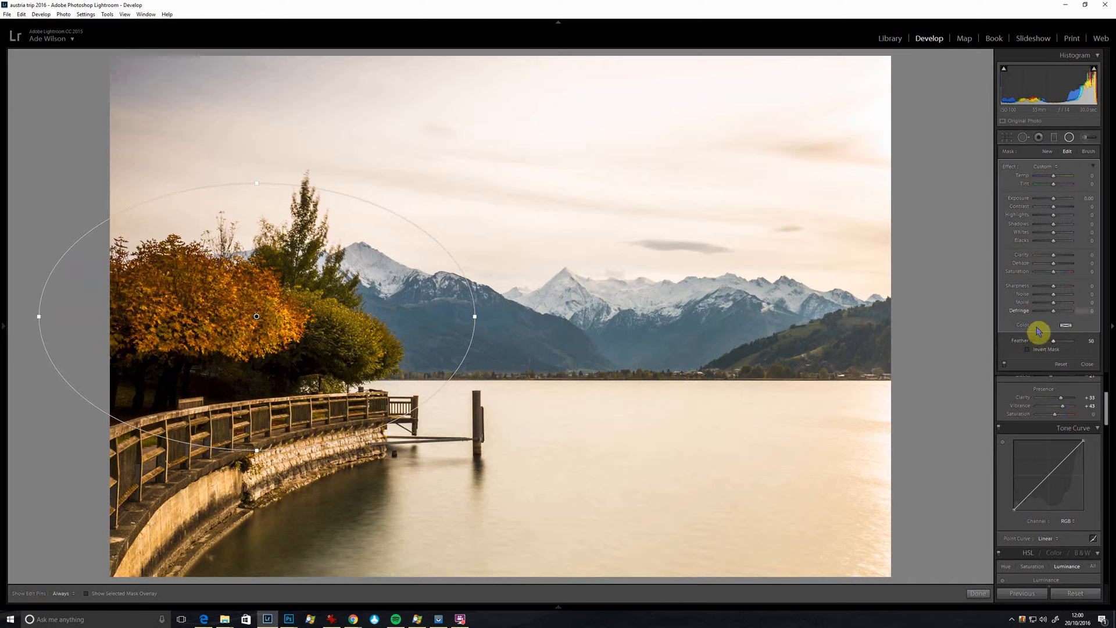
click(1028, 349)
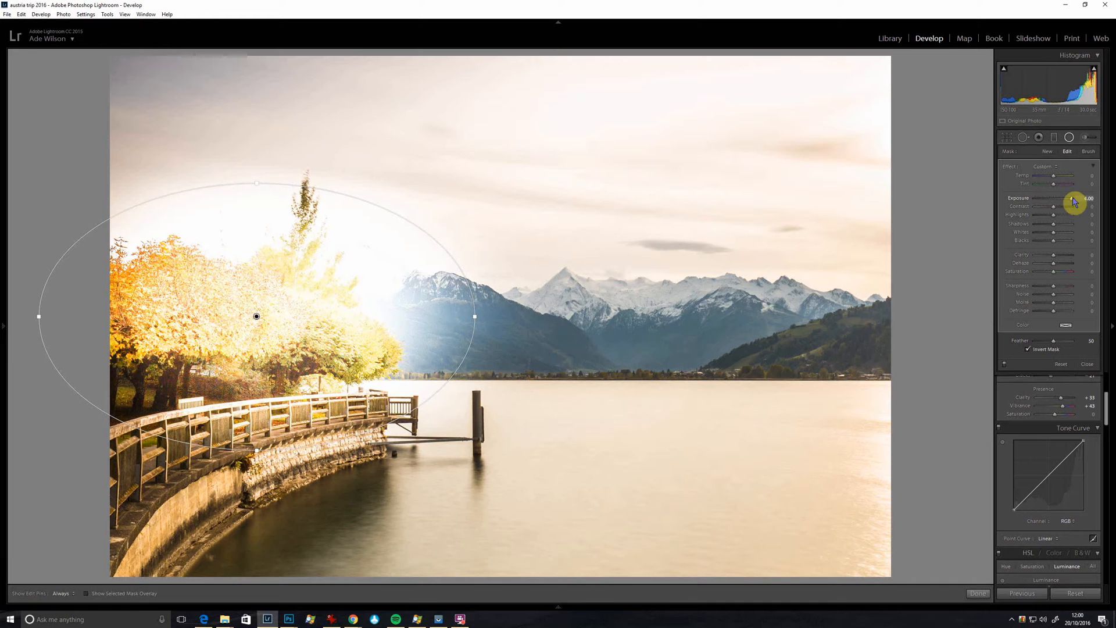
Step: Set the tree radial filter's Exposure to 0.29 and Saturation to 43
drag(1074, 202, 1054, 201)
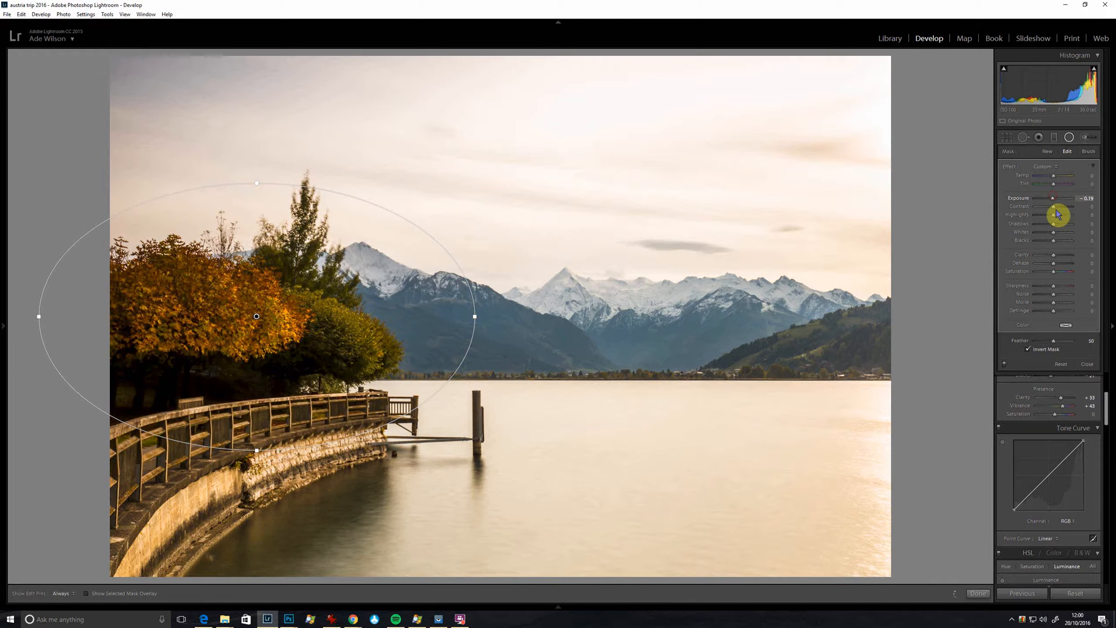
click(1062, 272)
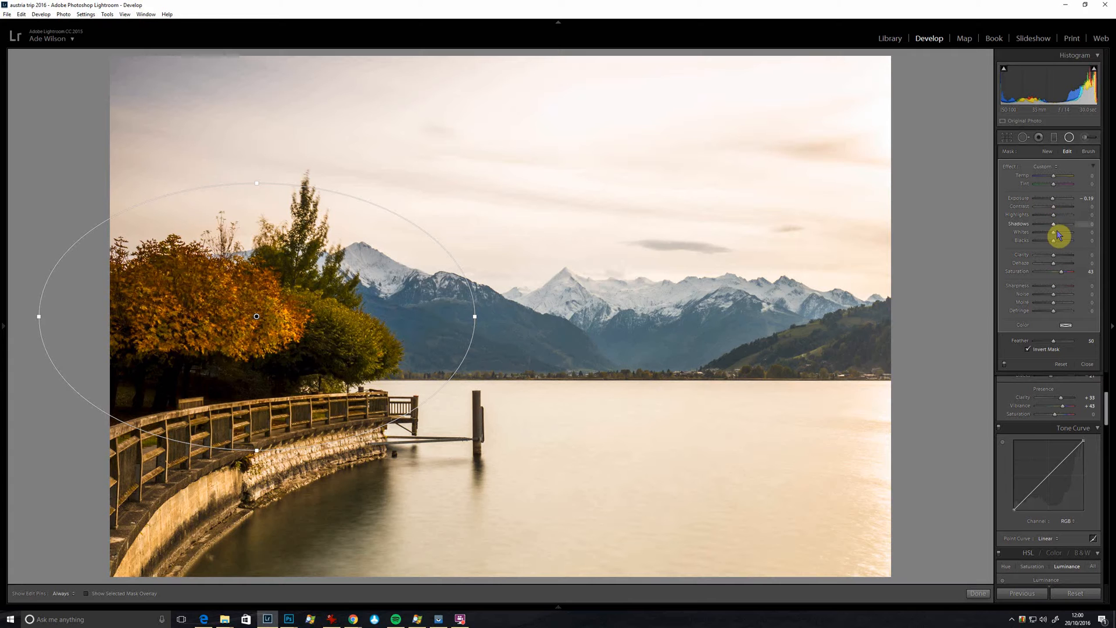
drag(1056, 201, 1058, 201)
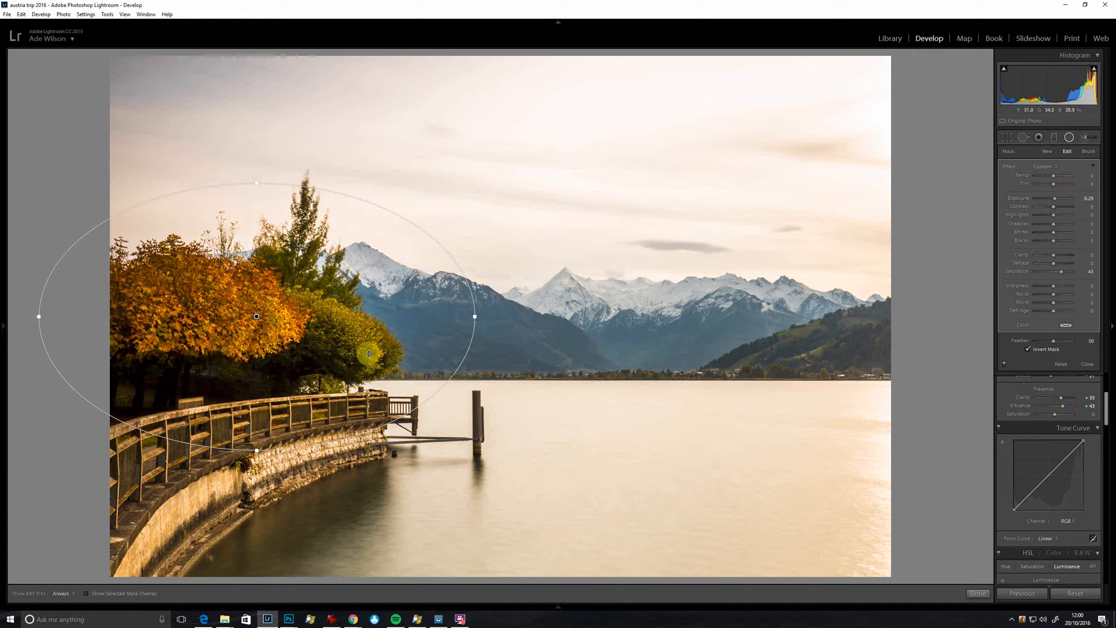
Step: Reduce the radial filter's height around the trees, reset its Exposure to 0 and set its Shadows to 19
drag(258, 186, 259, 204)
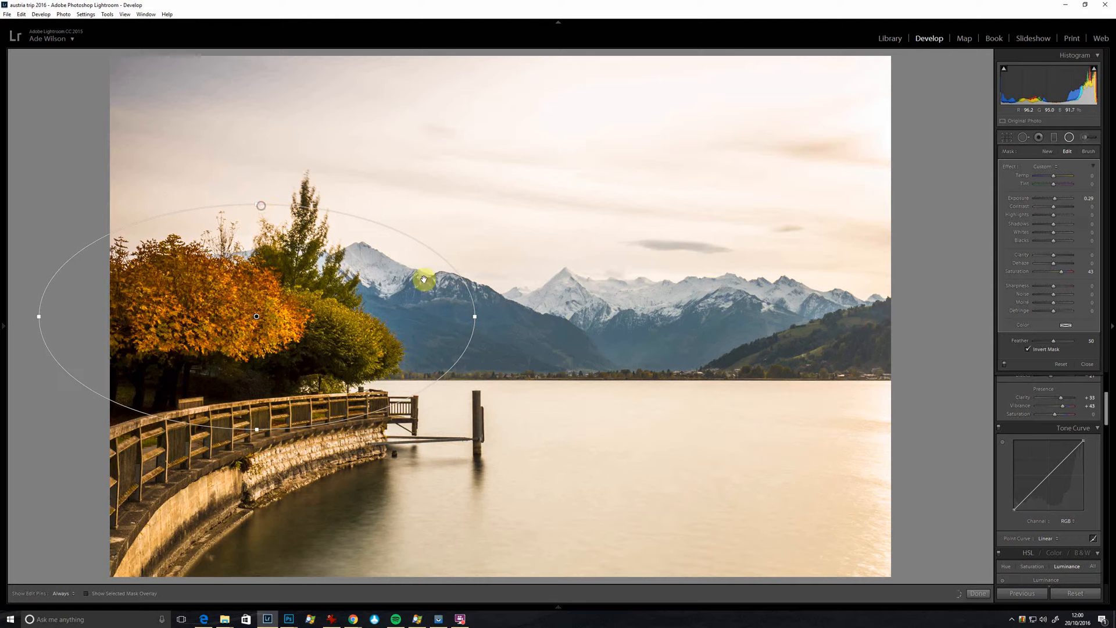
double_click(1056, 202)
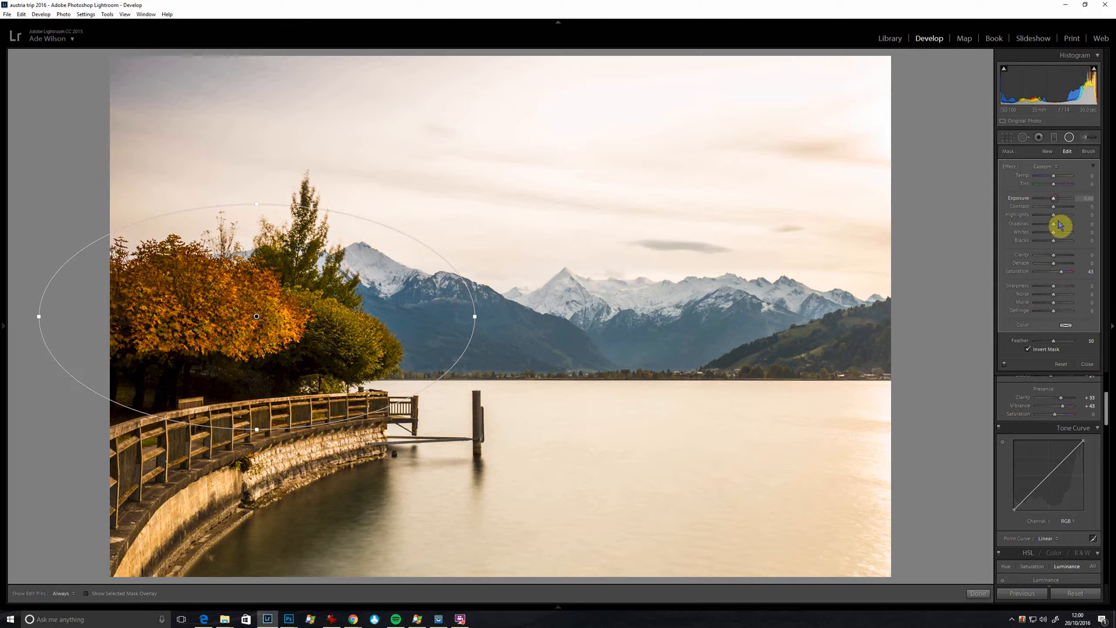
click(1068, 225)
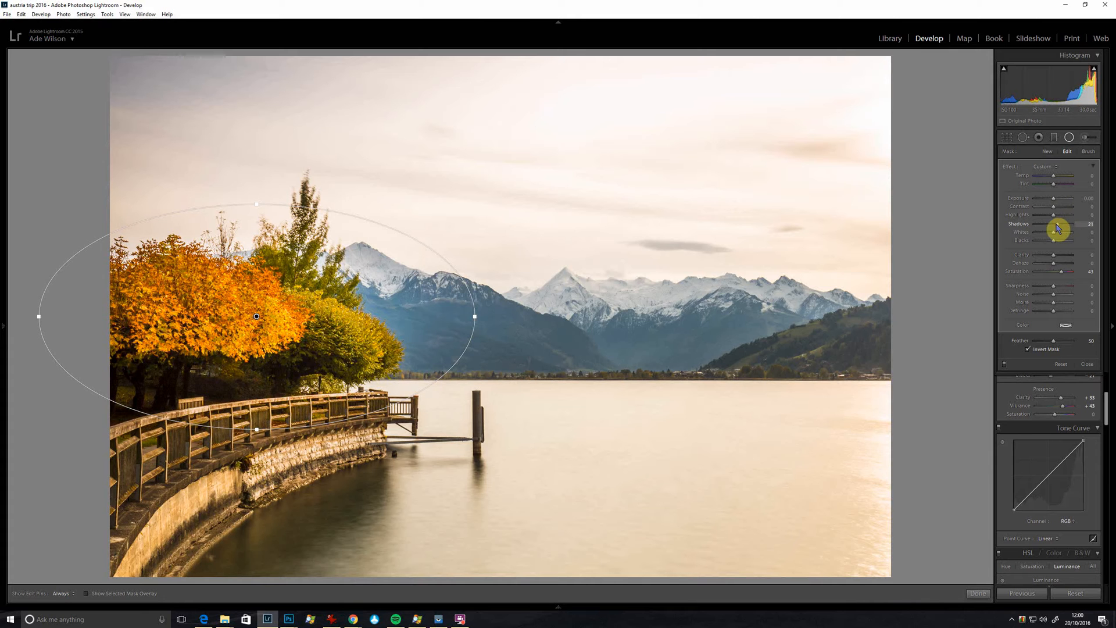
drag(1057, 225, 1057, 225)
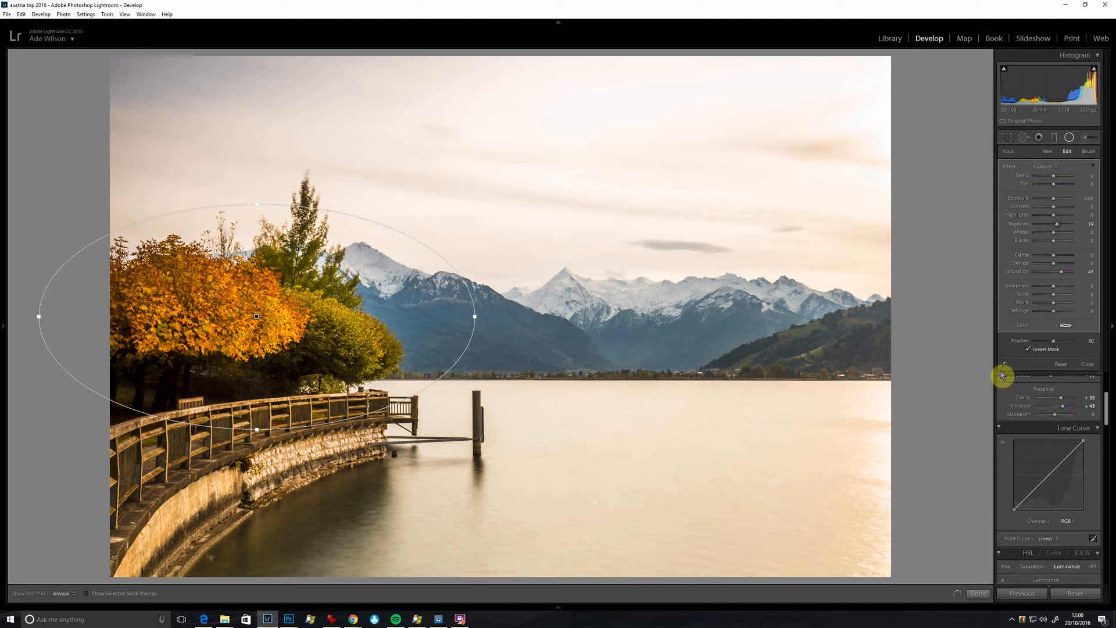
click(979, 592)
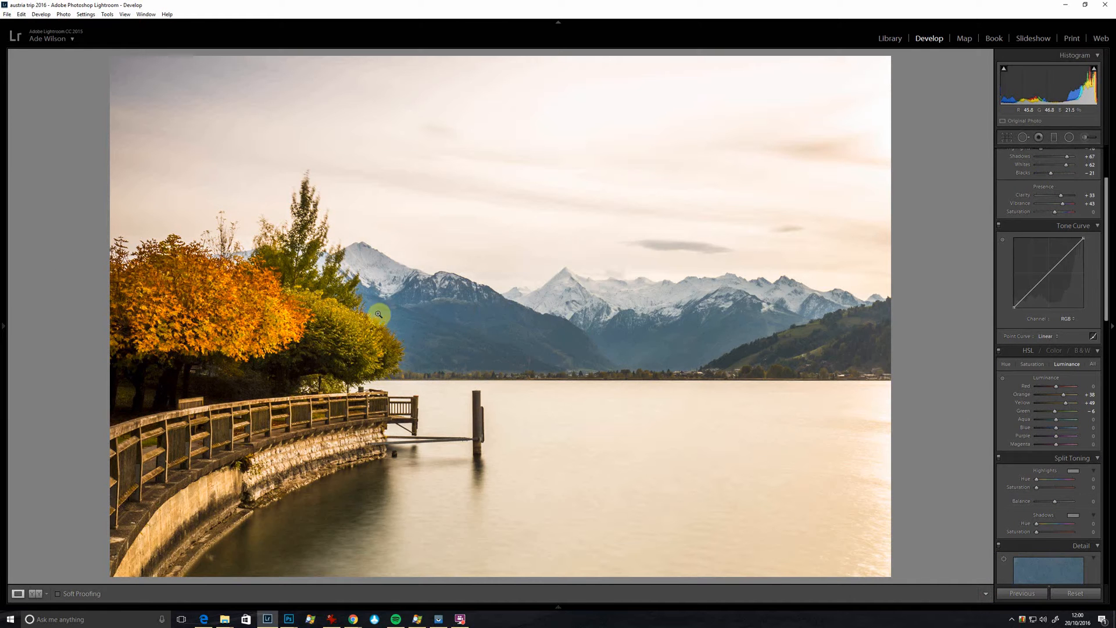
Step: Narrow the existing tree radial filter, set its Feather to 84, and shift it slightly left over the orange foliage
click(1069, 137)
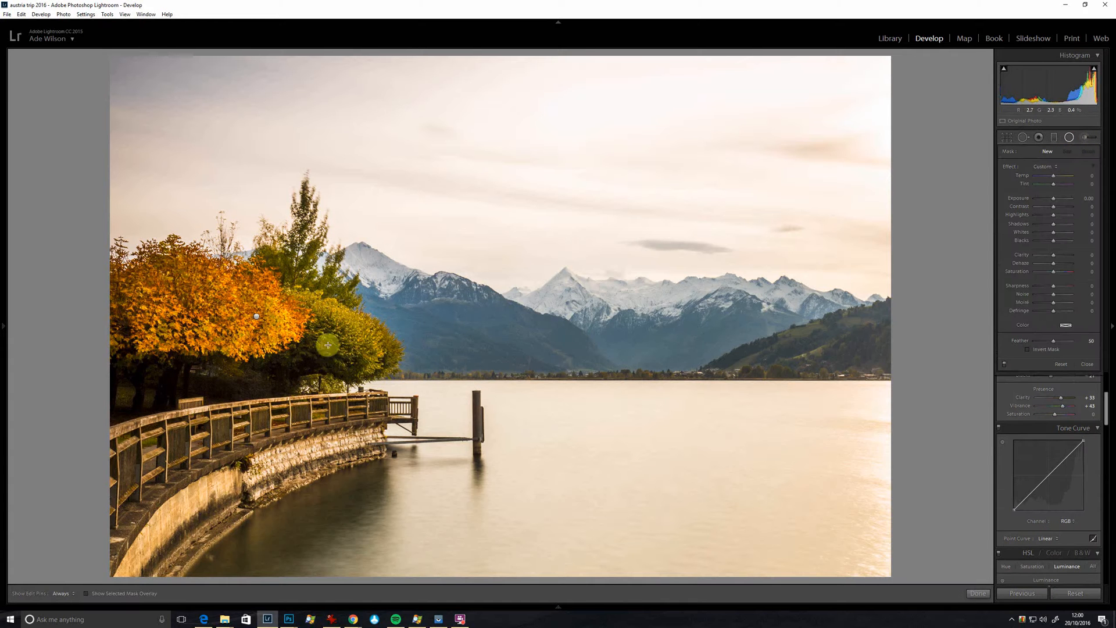
drag(255, 315, 474, 428)
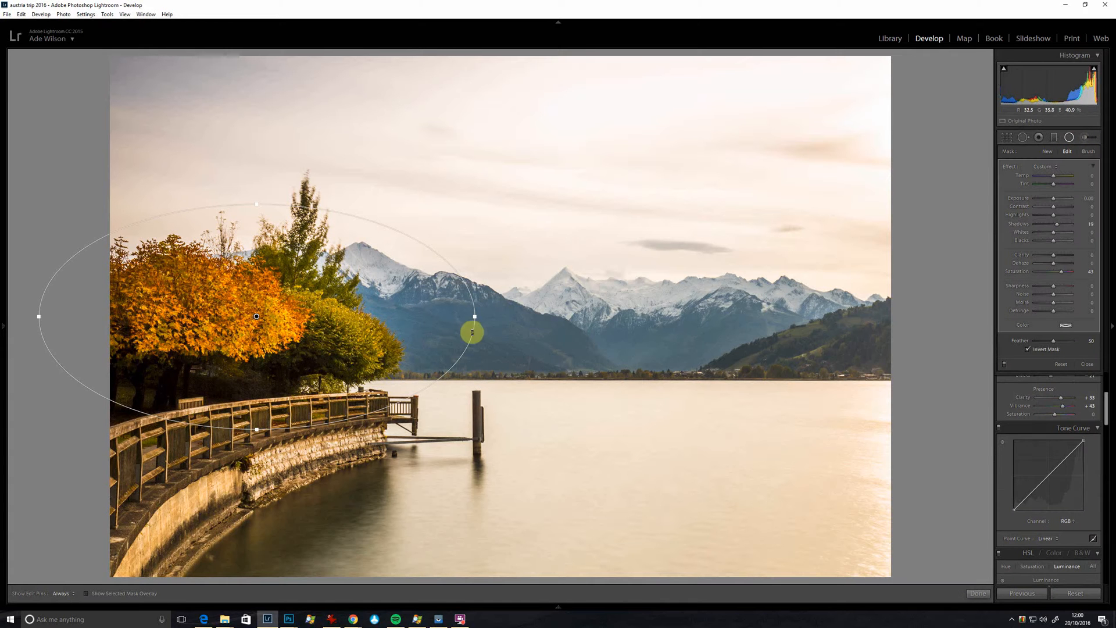
drag(477, 317, 441, 318)
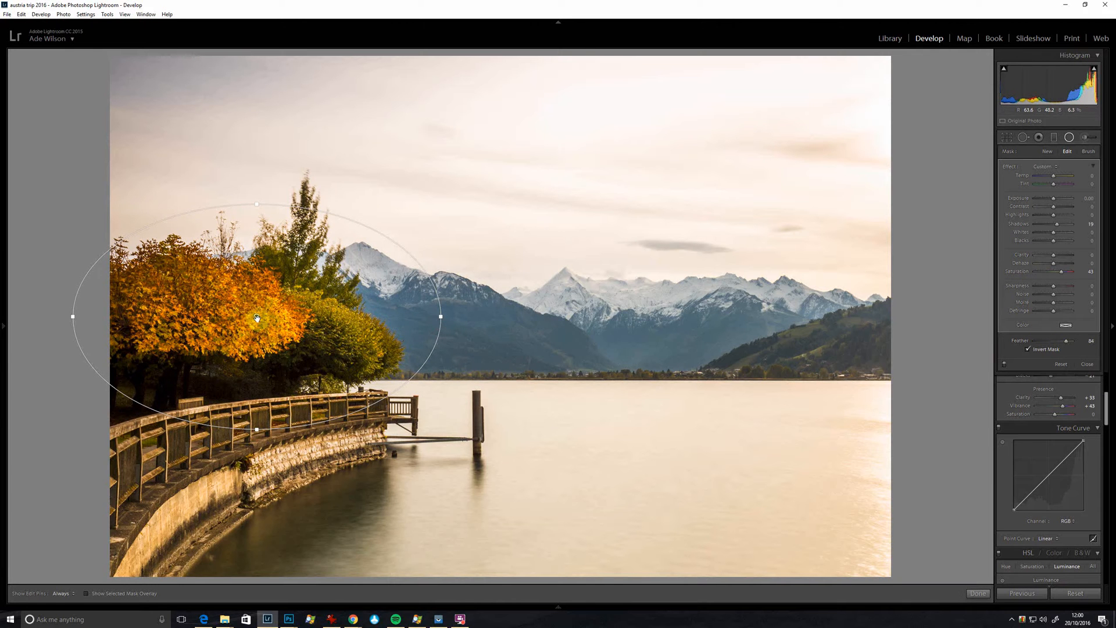
drag(257, 318, 235, 312)
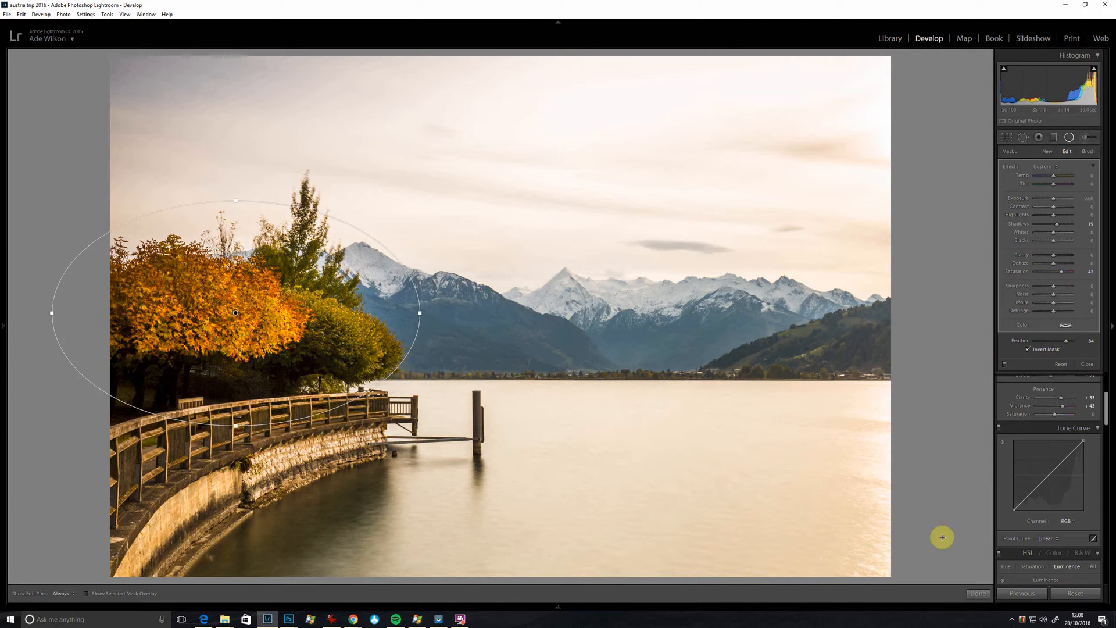
click(978, 593)
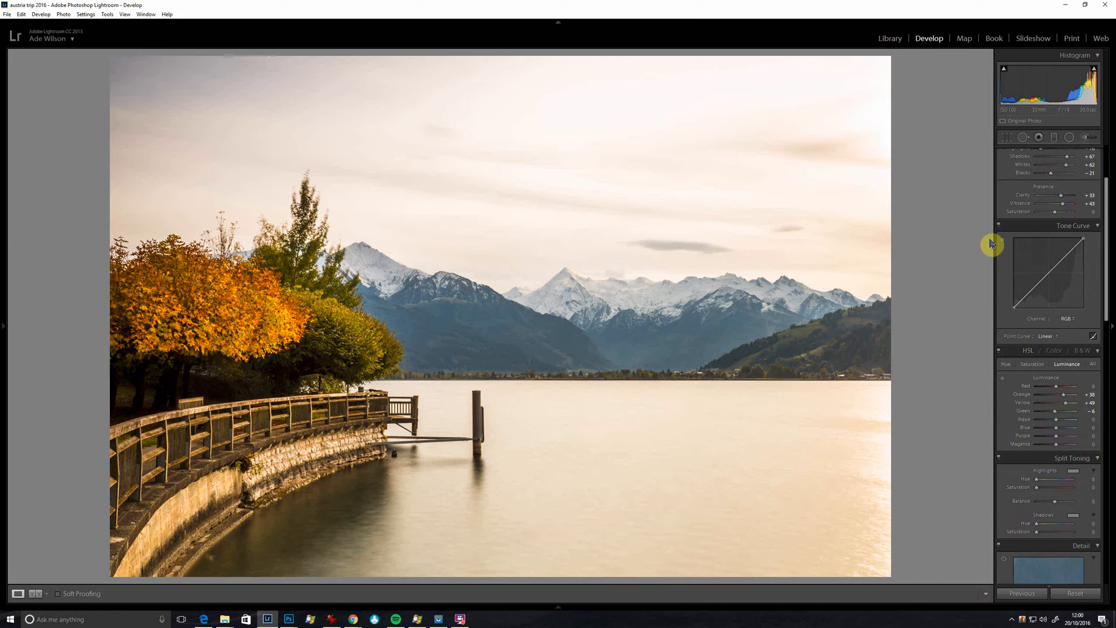
Step: Add a graduated filter running from the lower sky down over the mountains and set its Clarity to 43
click(1055, 140)
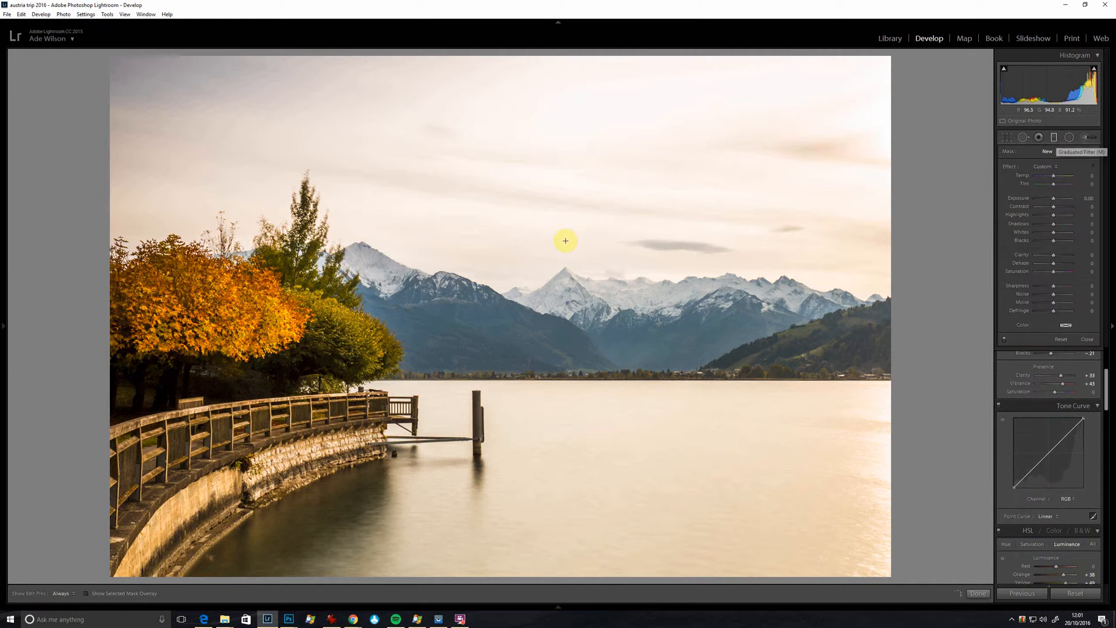
drag(548, 219, 547, 345)
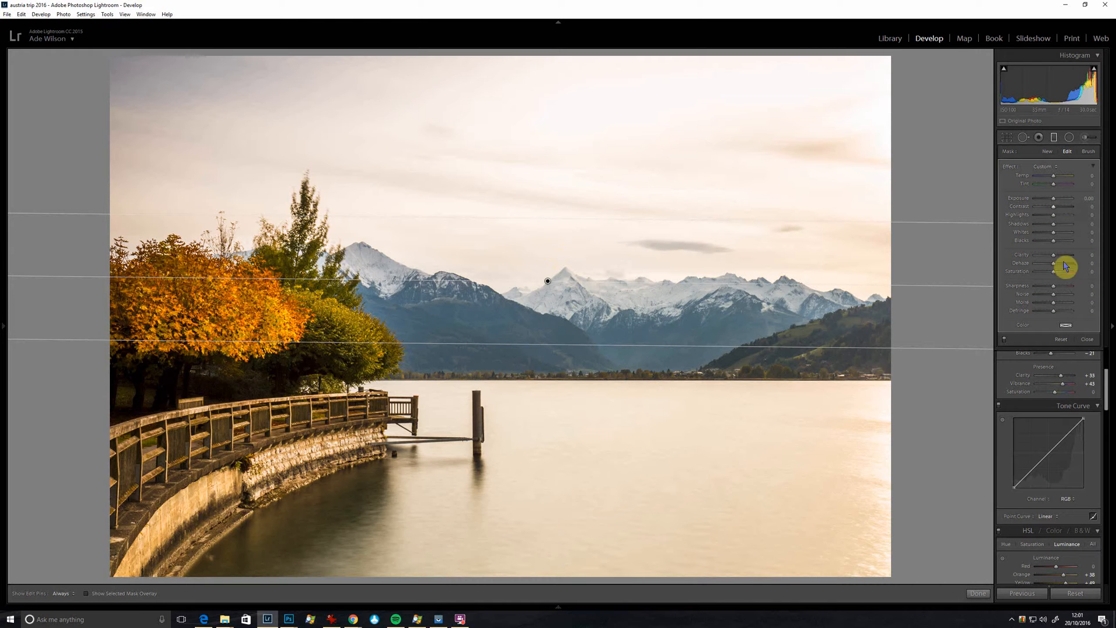
drag(1068, 260, 1061, 260)
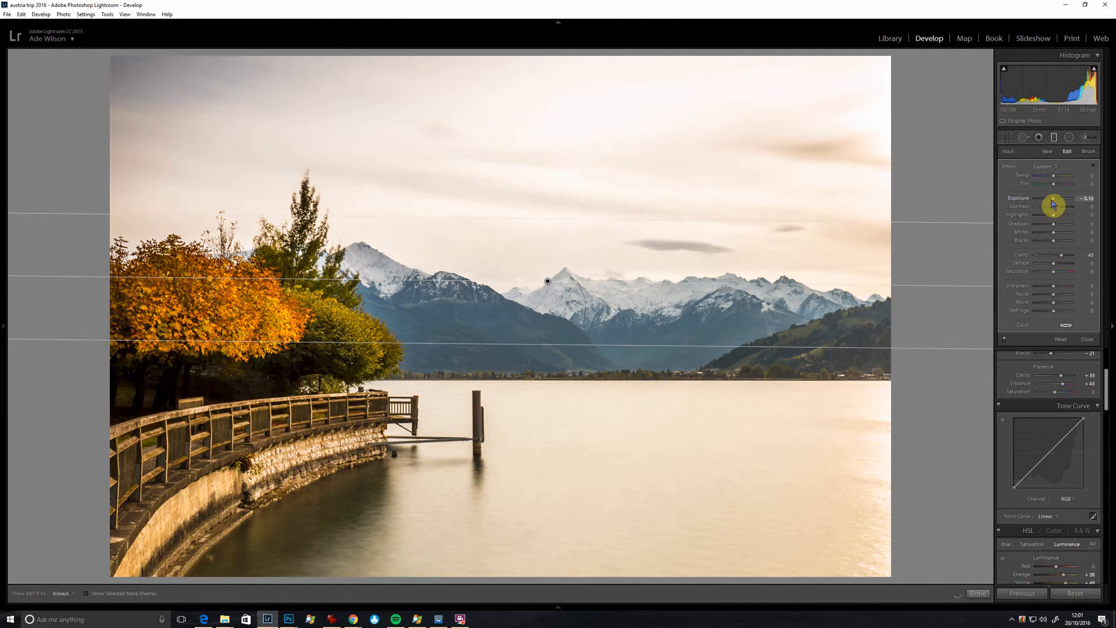
Step: Darken the sky with the graduated filter, setting Exposure to -0.48 and Highlights to -12
drag(1053, 204, 1051, 203)
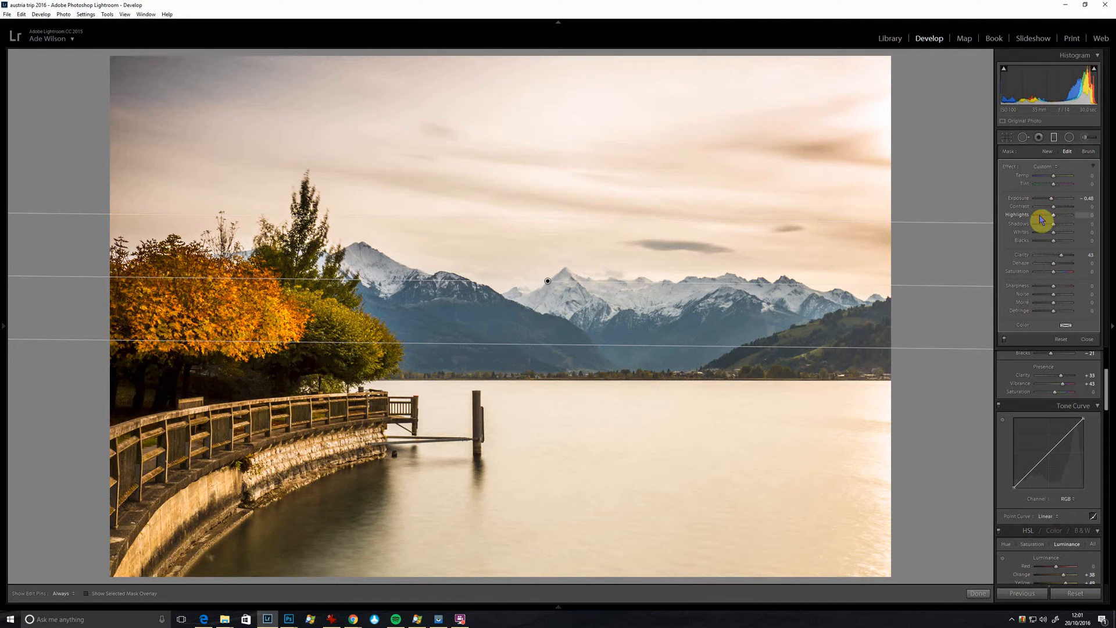
click(1041, 215)
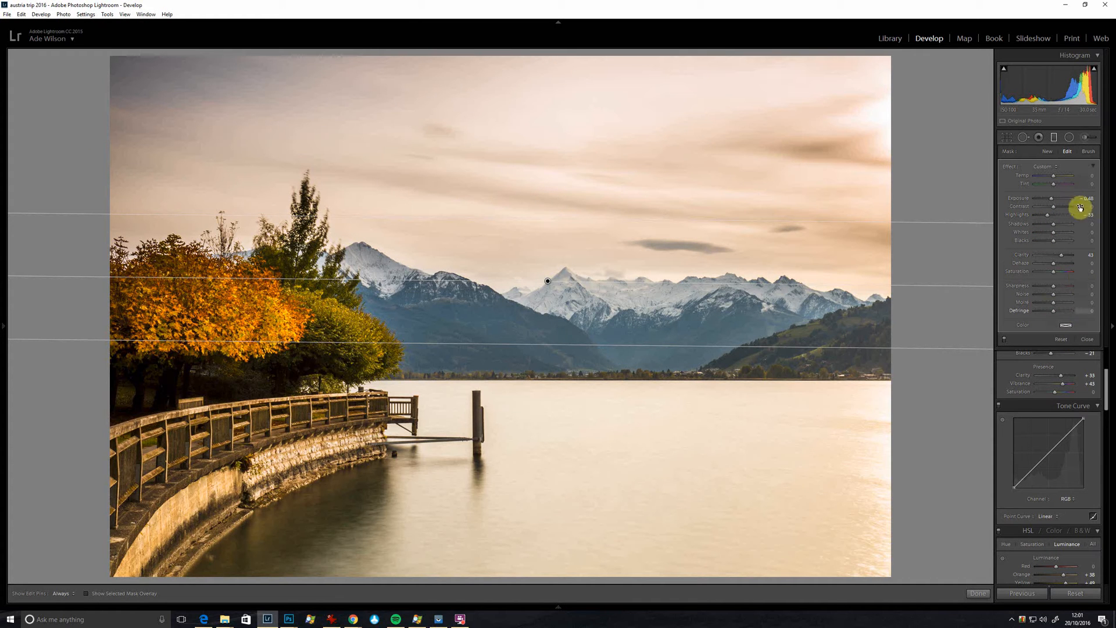
mouse_move(1061, 218)
mouse_down()
mouse_move(1085, 221)
mouse_move(1056, 226)
mouse_up()
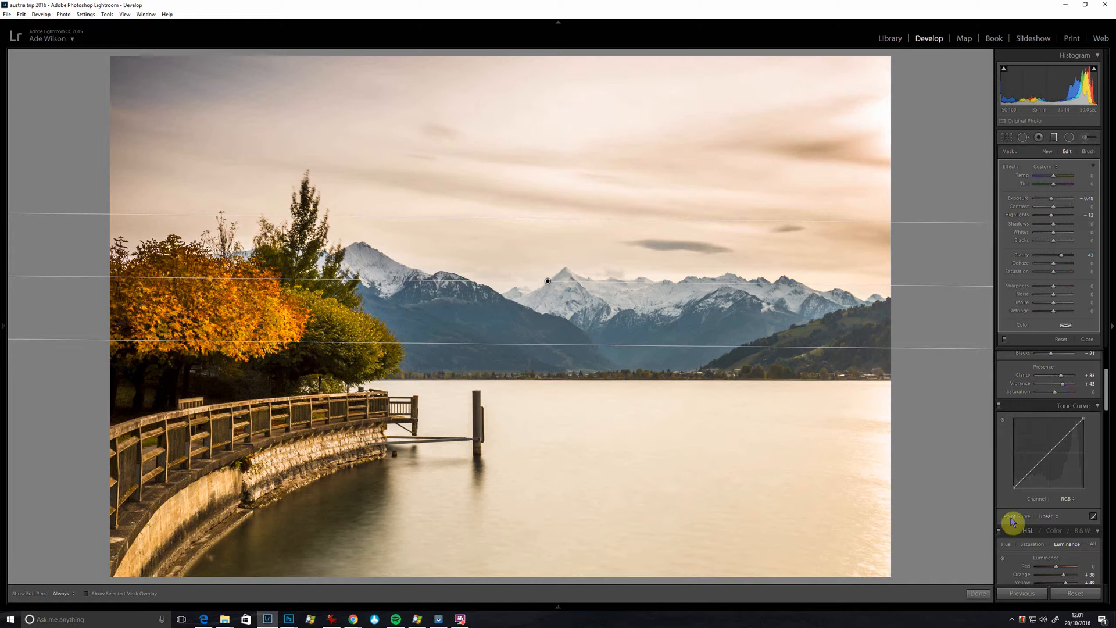
click(978, 593)
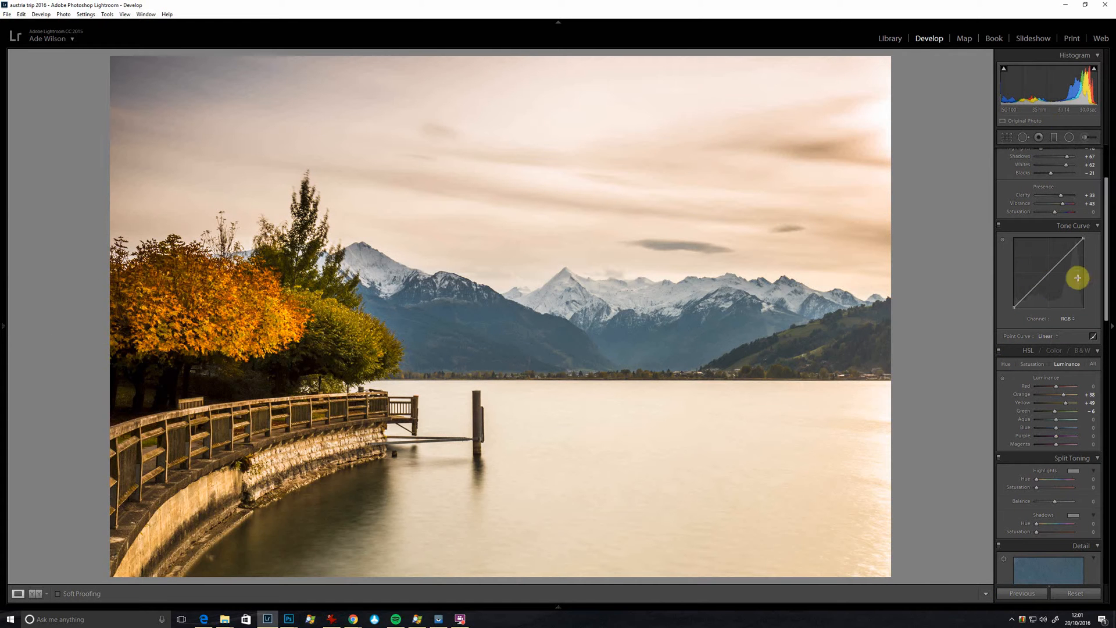
Step: Sharpen the photo with Amount 107, Radius 1.3, Detail 0 and Masking 46, and set Luminance noise reduction to 12, checking the enlarged jetty
scroll(1087, 343, down, 3)
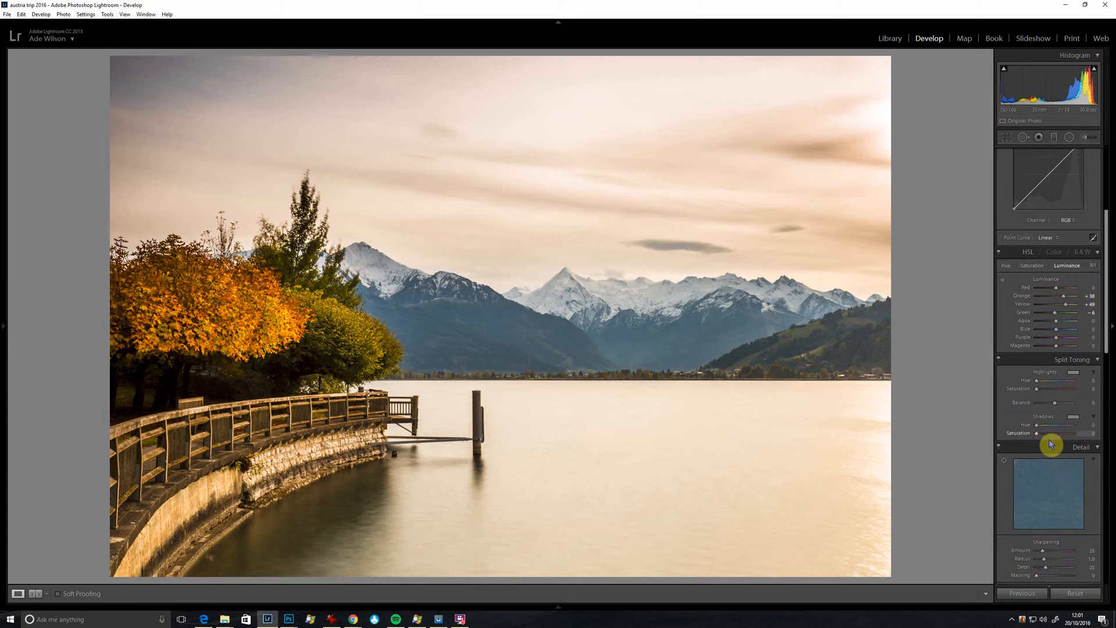
click(346, 423)
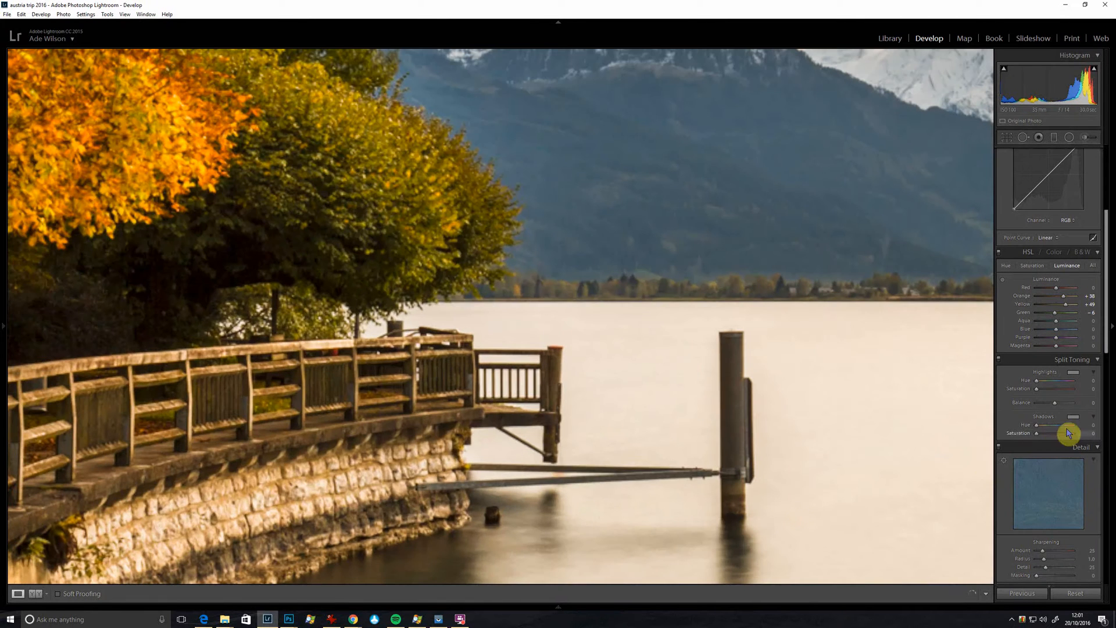
drag(1107, 324, 1113, 386)
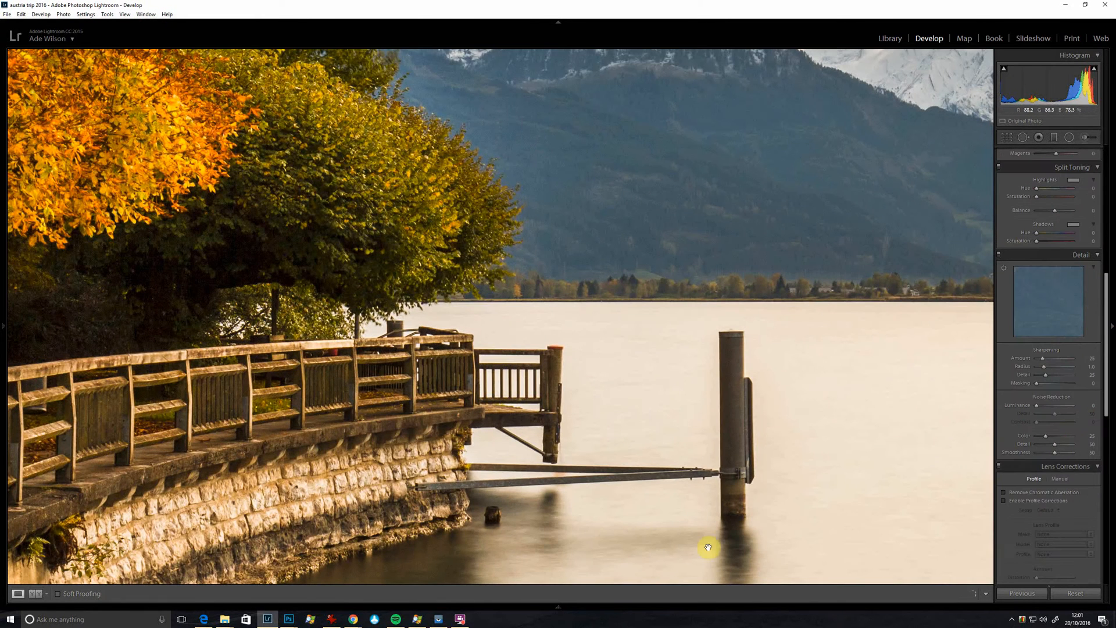
drag(351, 522, 433, 394)
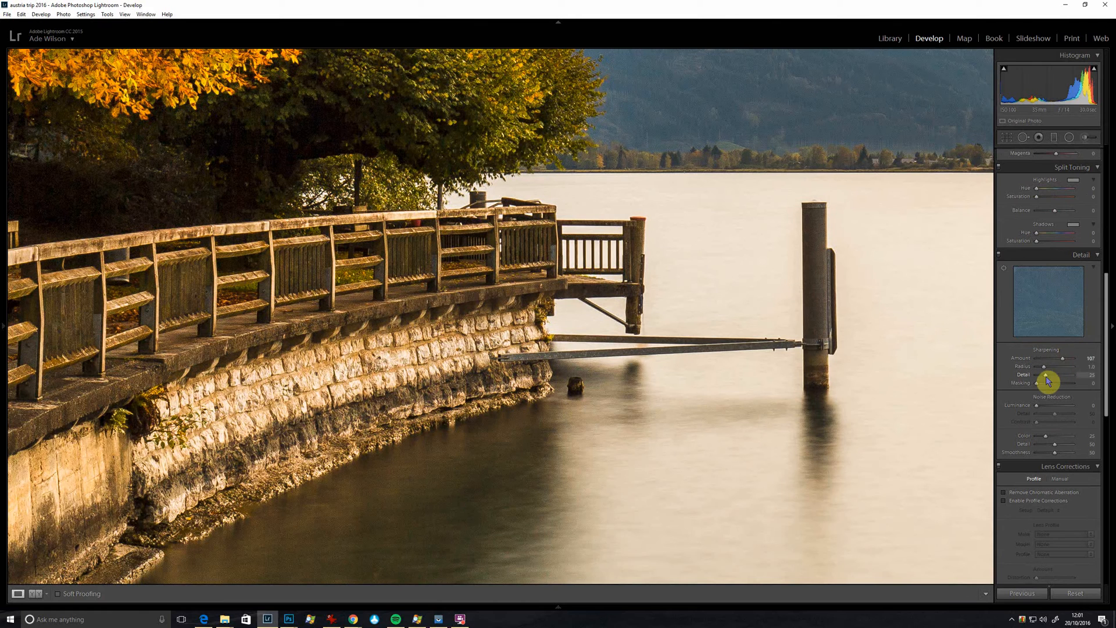
mouse_move(1038, 375)
mouse_down()
mouse_move(1020, 374)
mouse_move(1056, 386)
mouse_up()
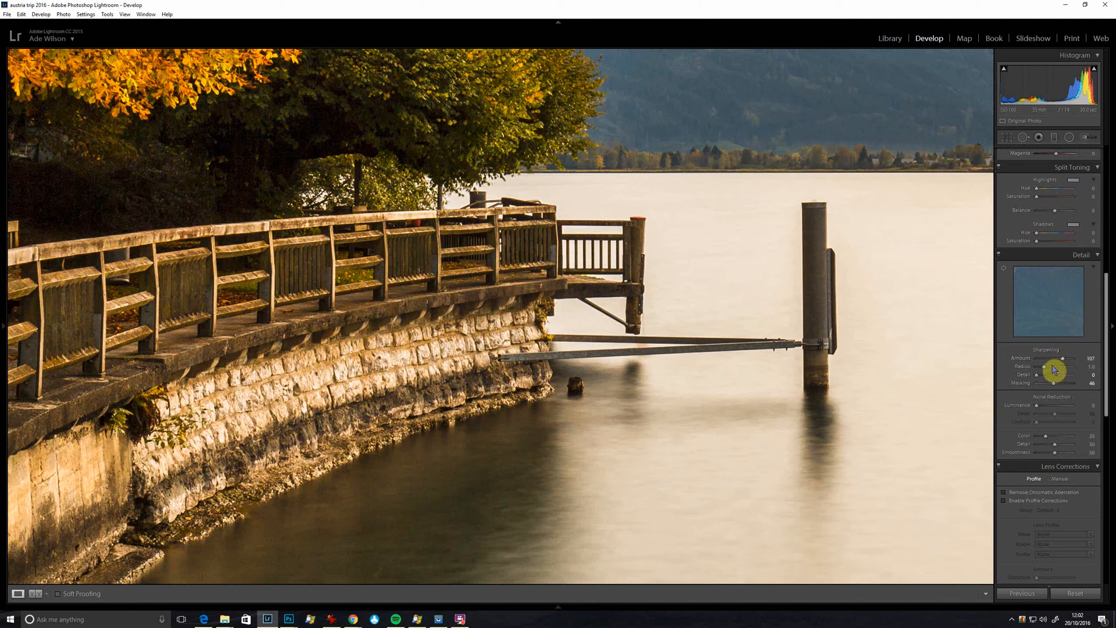
drag(1050, 370, 1048, 367)
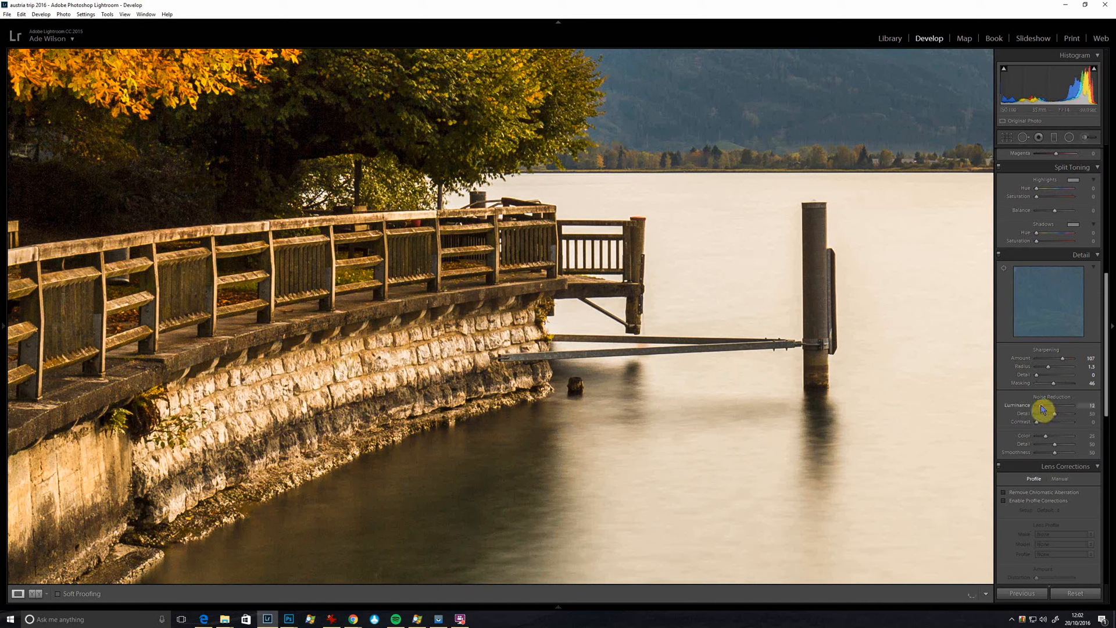
click(773, 361)
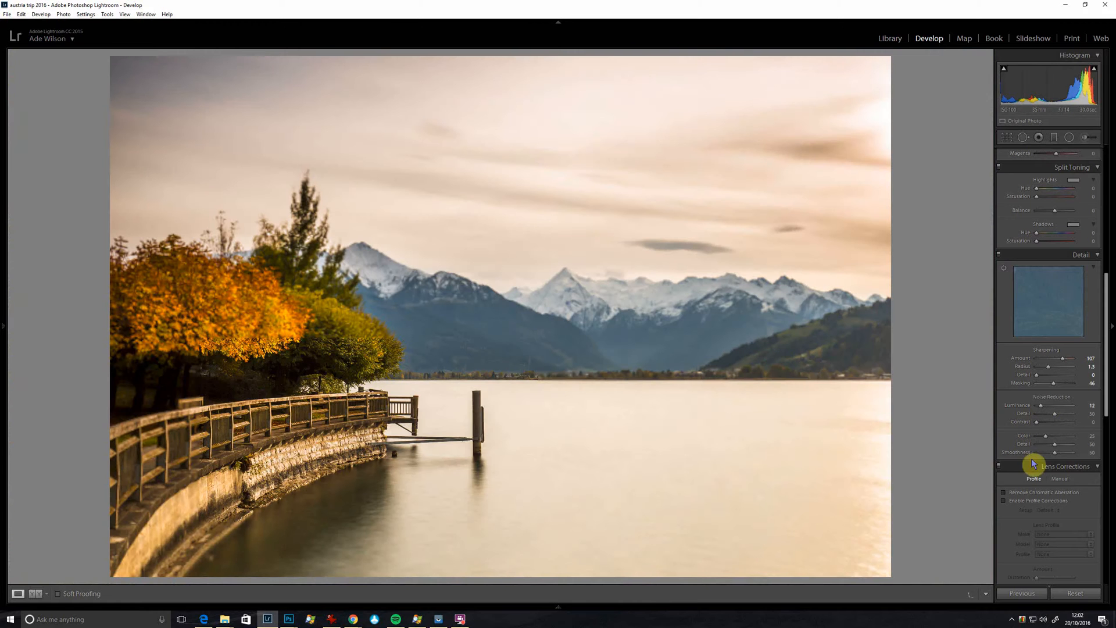
Step: Remove chromatic aberration and enable the lens profile corrections
click(1004, 492)
click(1005, 501)
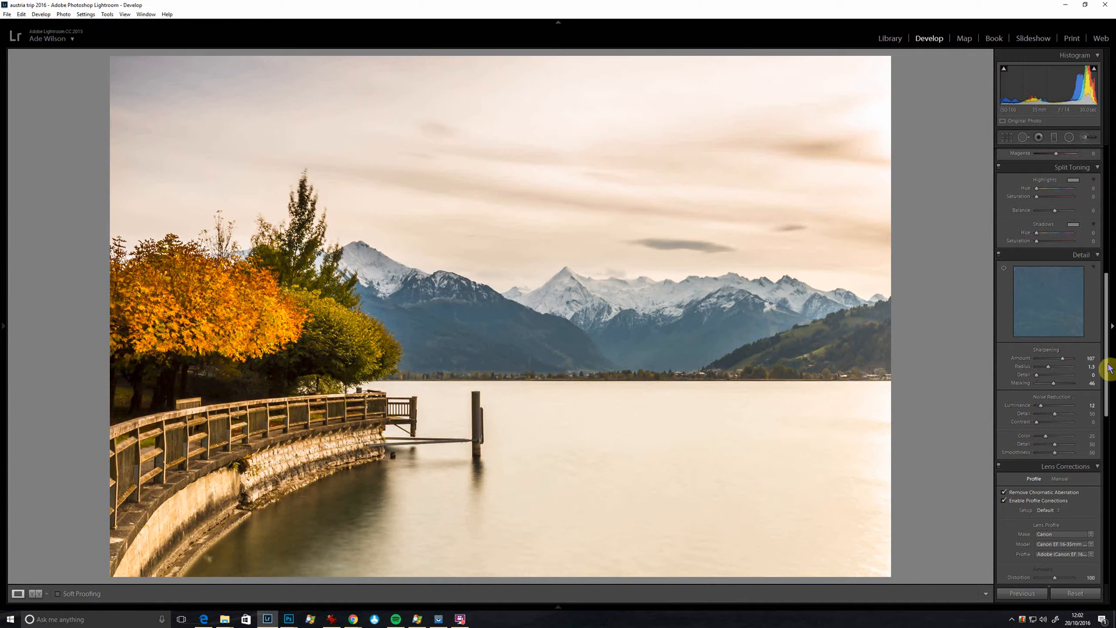
Step: Add a darkening post-crop vignette with Amount -17, Midpoint 15 and Feather 100
drag(1107, 374, 1106, 455)
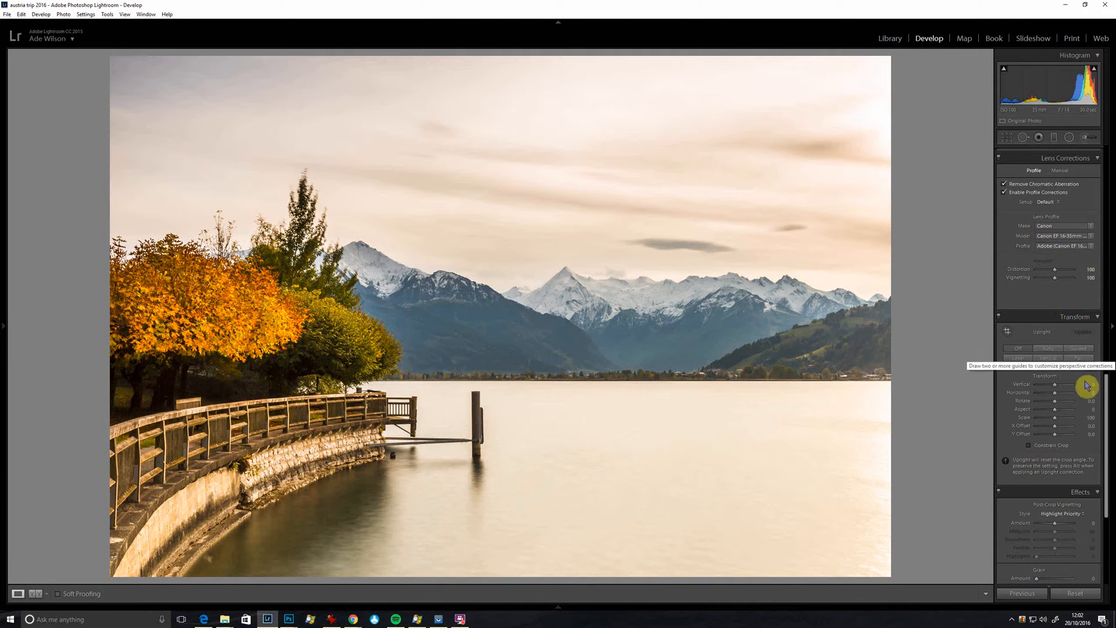
drag(1109, 391, 1109, 402)
scroll(1105, 395, down, 2)
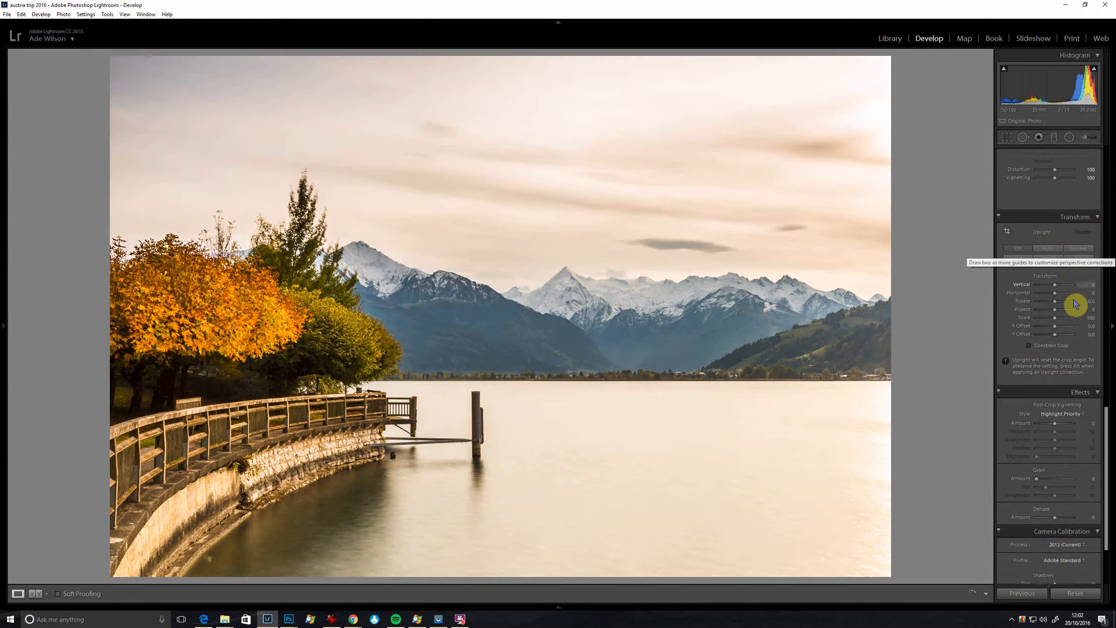
scroll(1070, 326, down, 3)
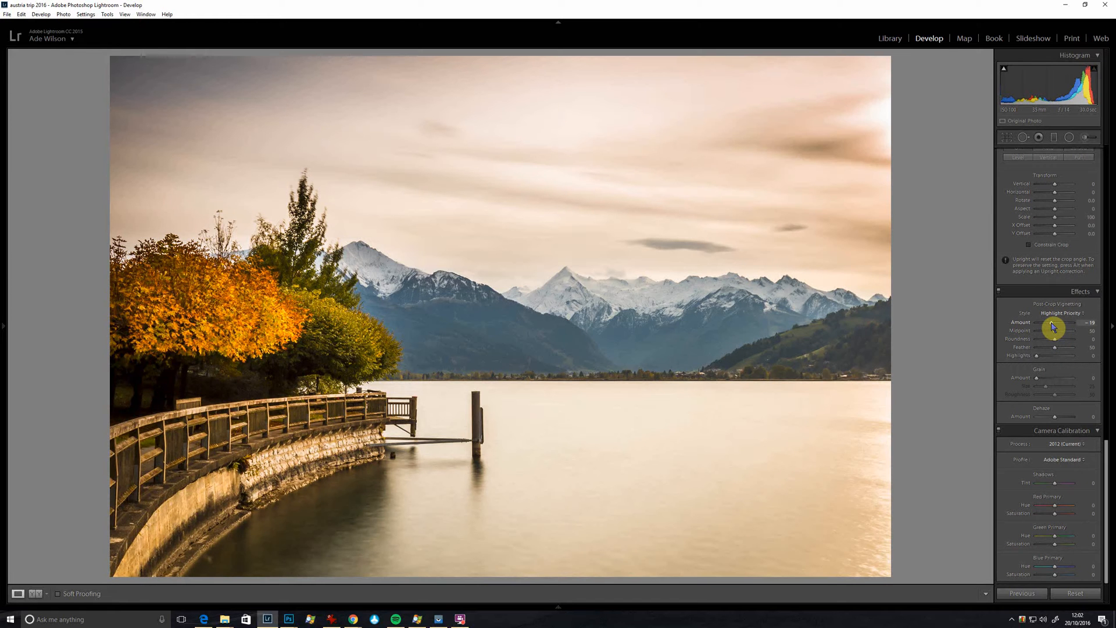
click(1041, 331)
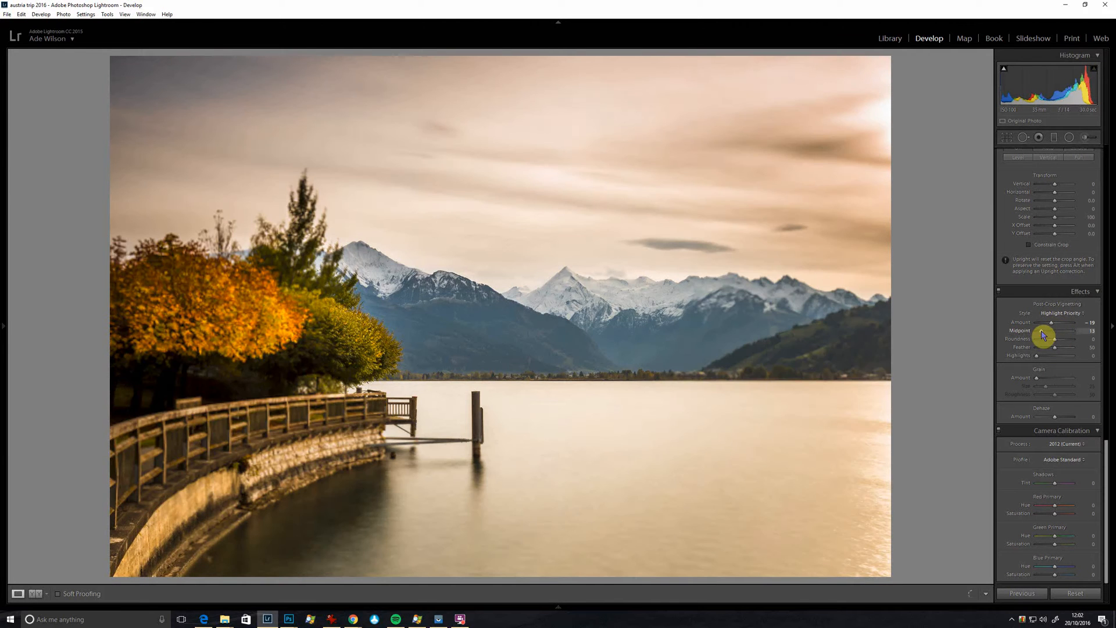
mouse_move(1055, 348)
mouse_down()
mouse_move(1091, 349)
mouse_move(1054, 328)
mouse_up()
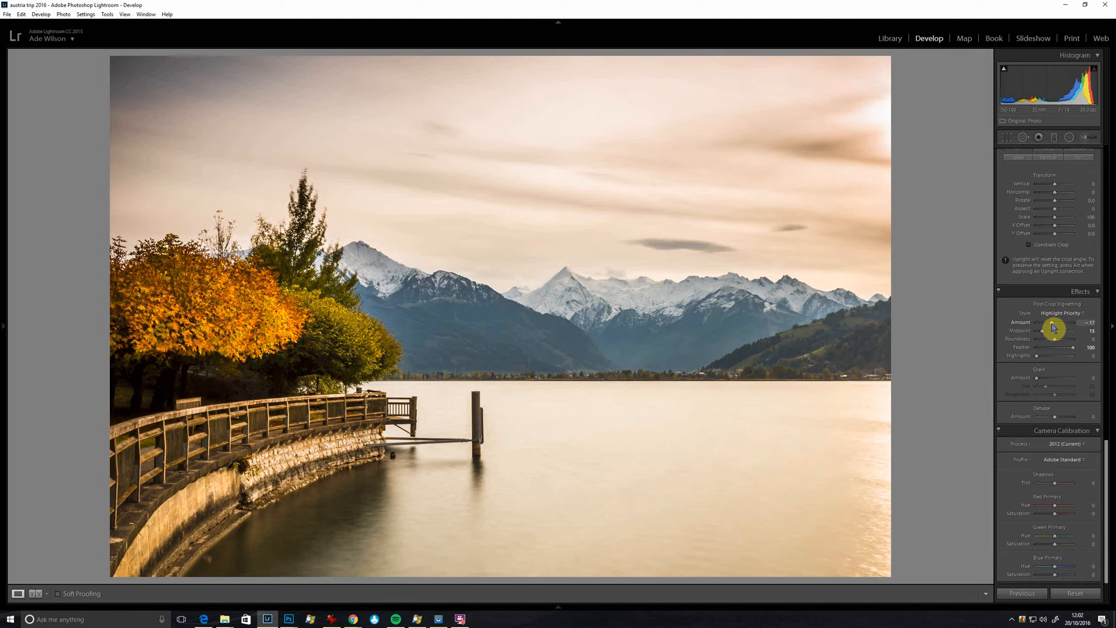
Step: Try the Paint Overlay, Color Priority and Highlight Priority vignette styles at Amount -24, and test the vignette's Highlights setting
click(1062, 314)
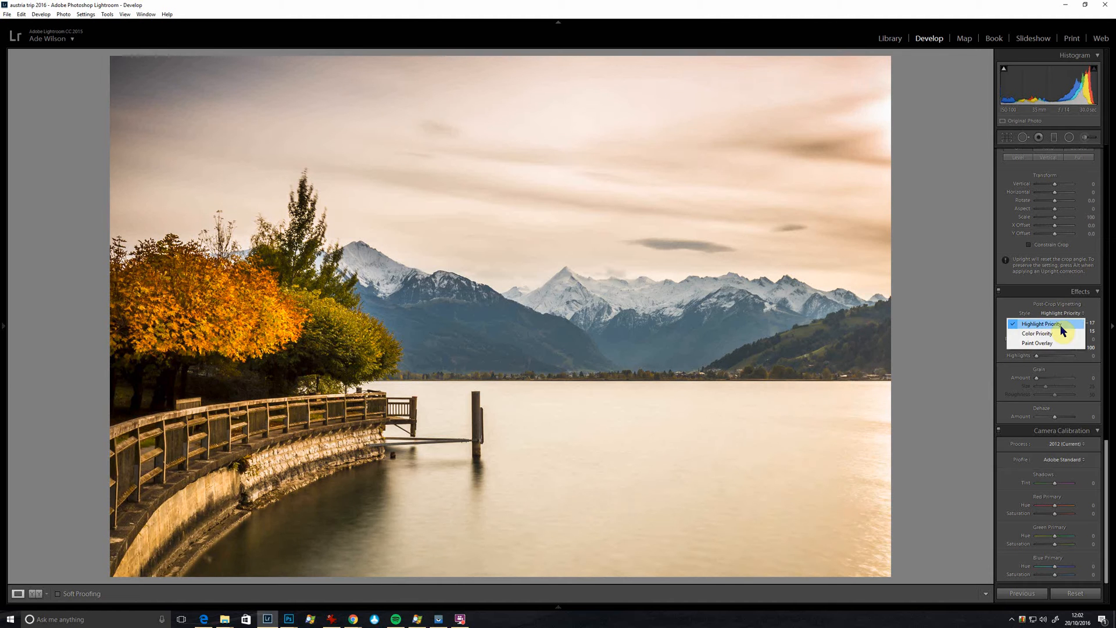
click(1061, 343)
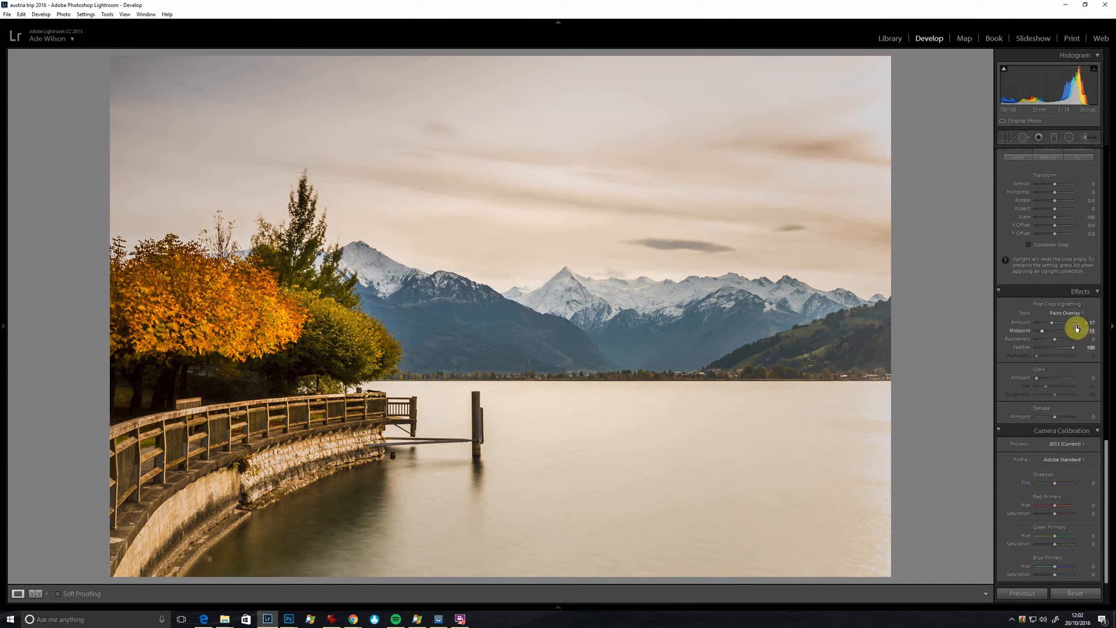
drag(1053, 326, 1052, 326)
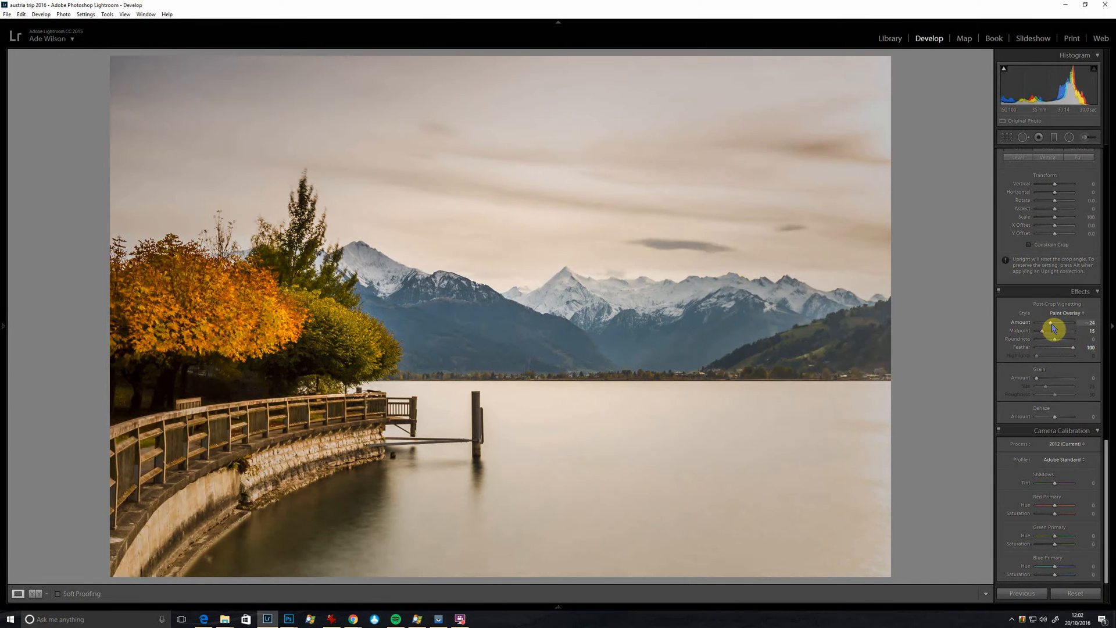
click(1056, 314)
click(1055, 335)
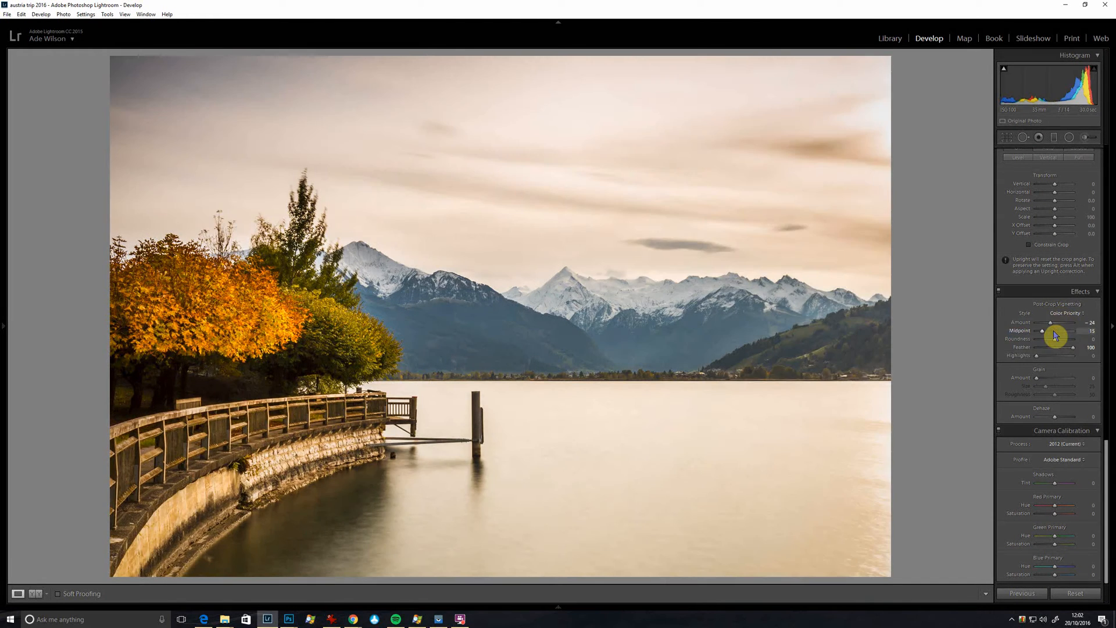
click(1058, 314)
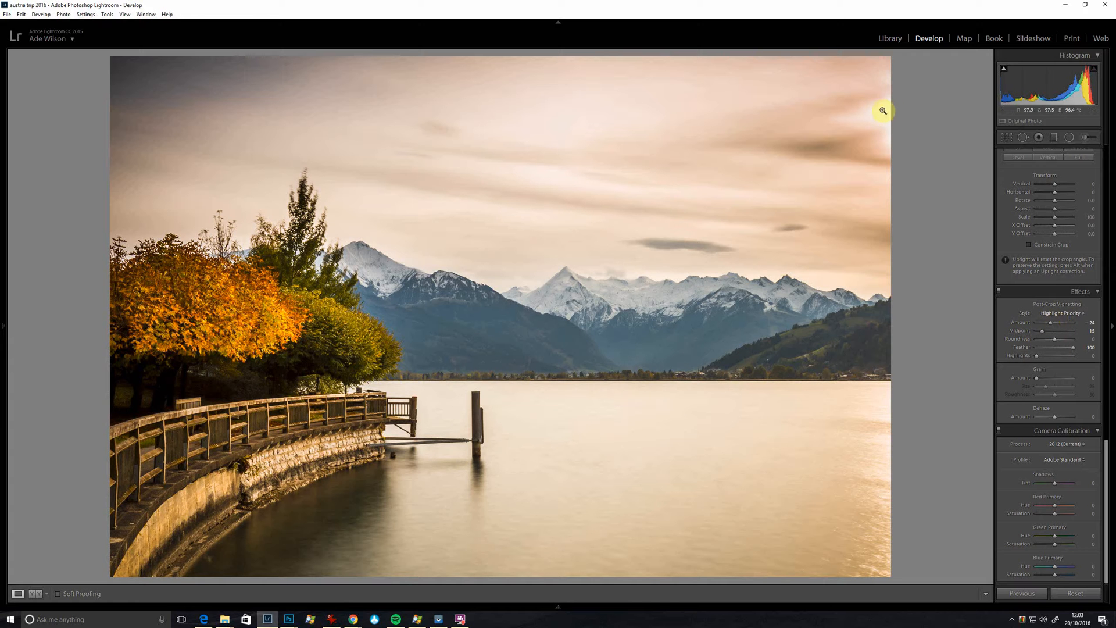
click(1070, 356)
drag(1070, 359, 1007, 366)
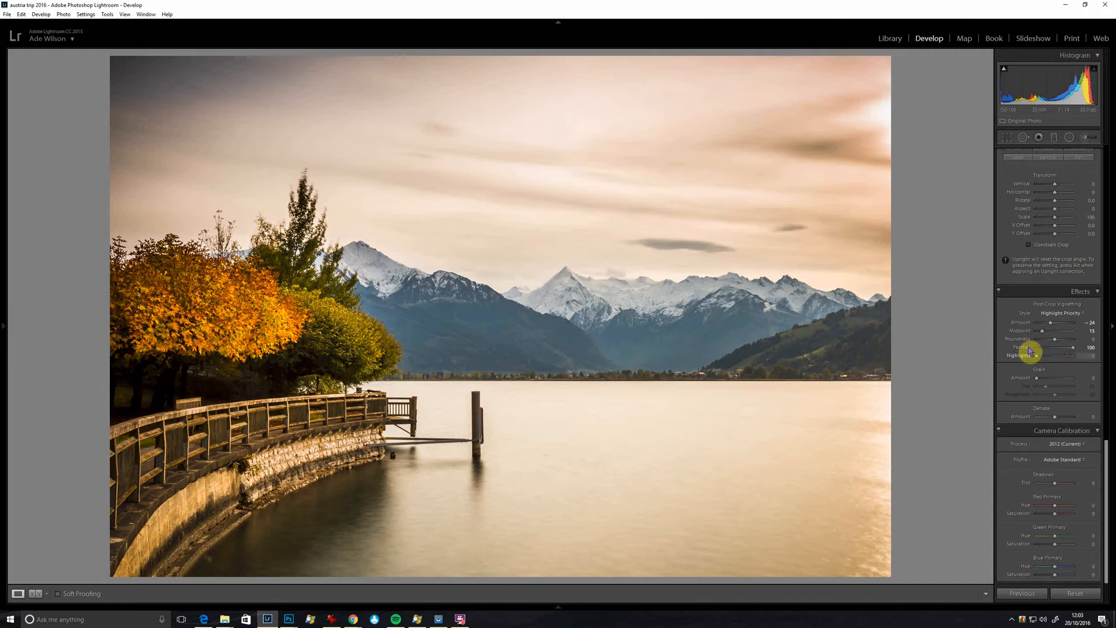
Step: Switch the vignette style to Paint Overlay and set its Amount to -26
click(1061, 313)
click(1057, 344)
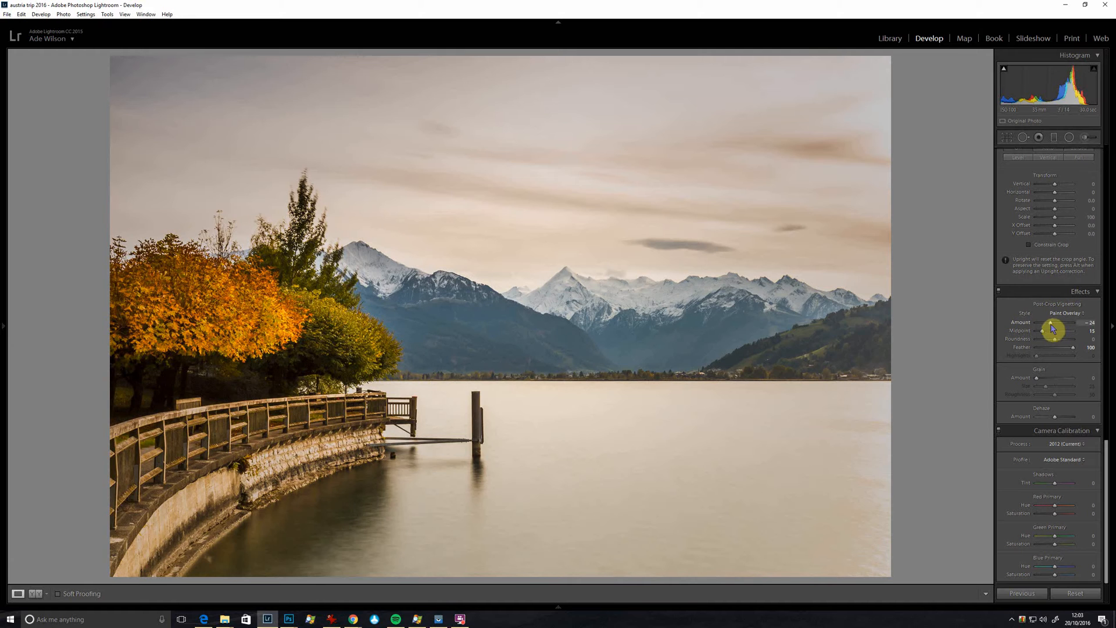
mouse_move(1051, 326)
mouse_down()
mouse_move(1034, 327)
mouse_move(1050, 332)
mouse_up()
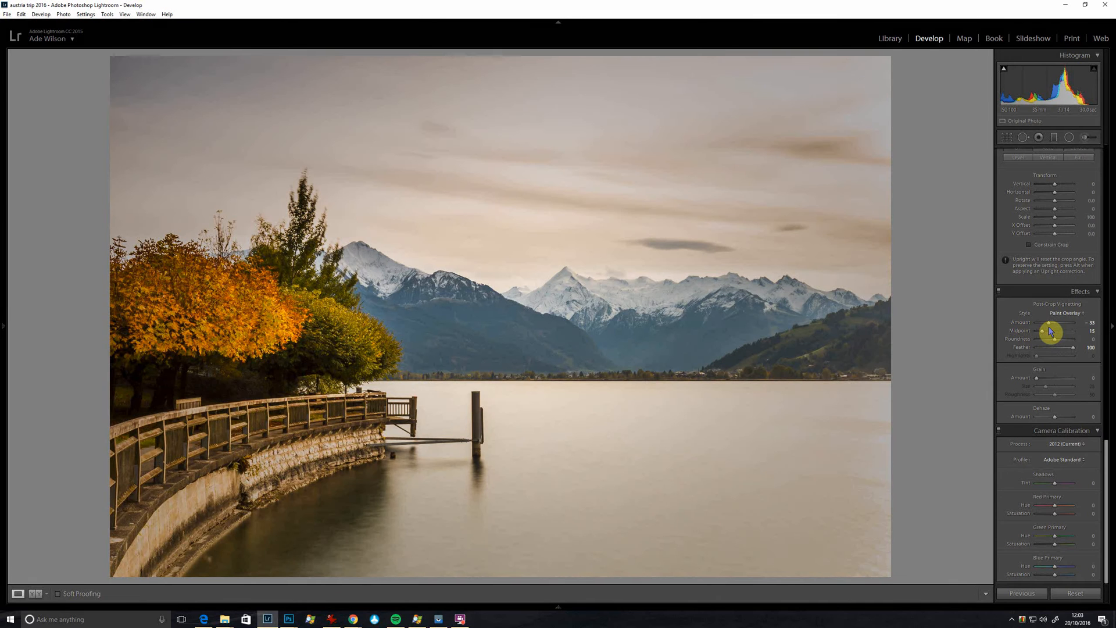
drag(1048, 332, 1053, 329)
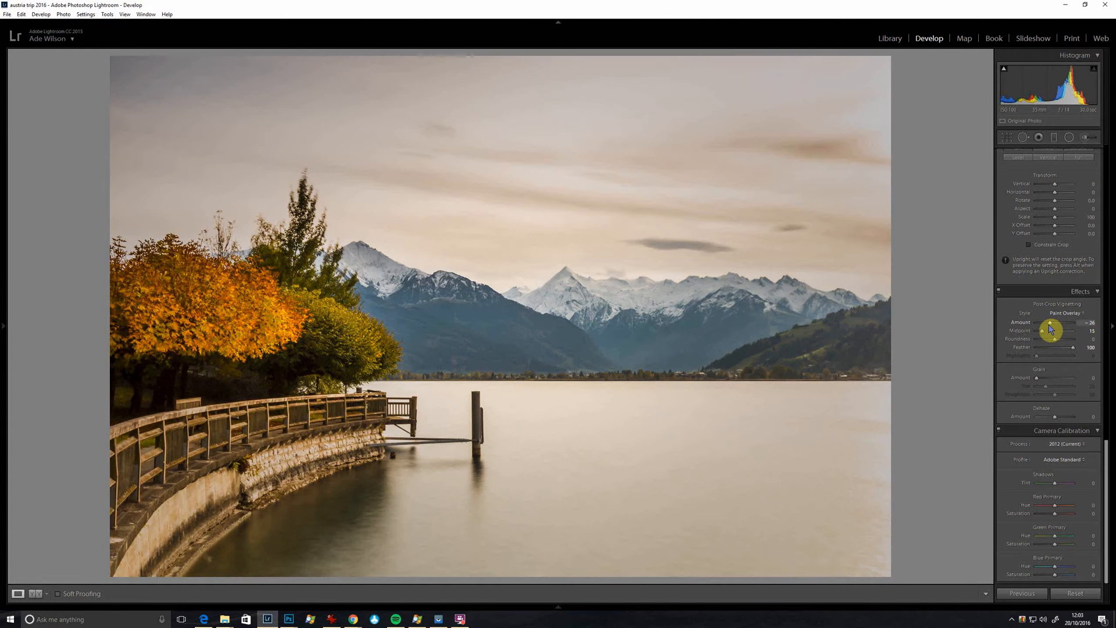
Step: Raise the global Whites to +98, checking the highlights with the clipping preview
drag(1107, 486, 1068, 150)
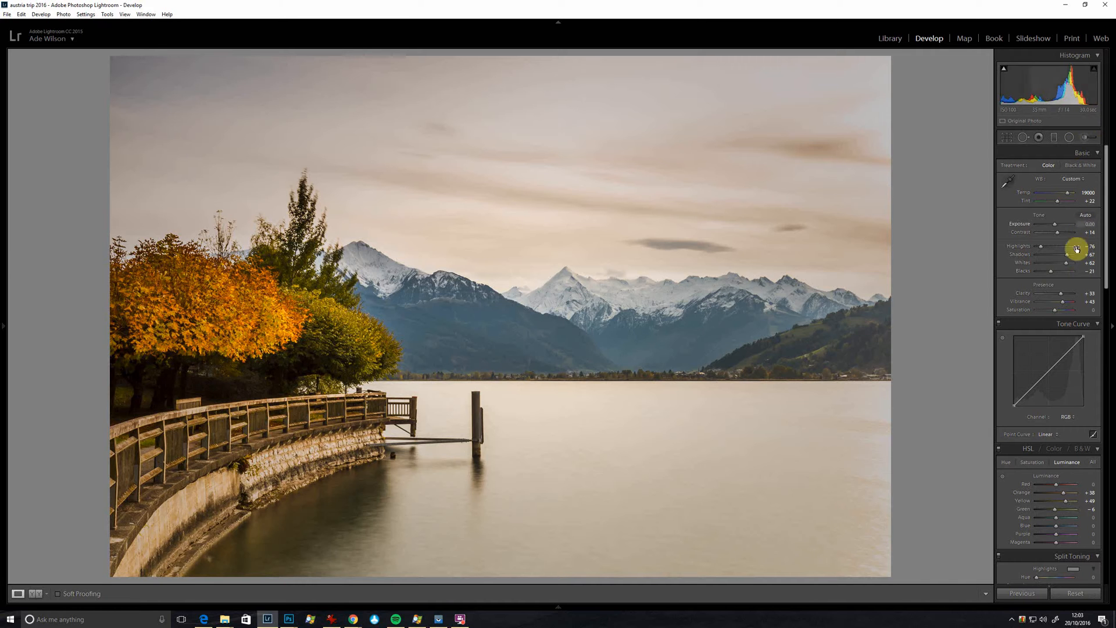
key(alt)
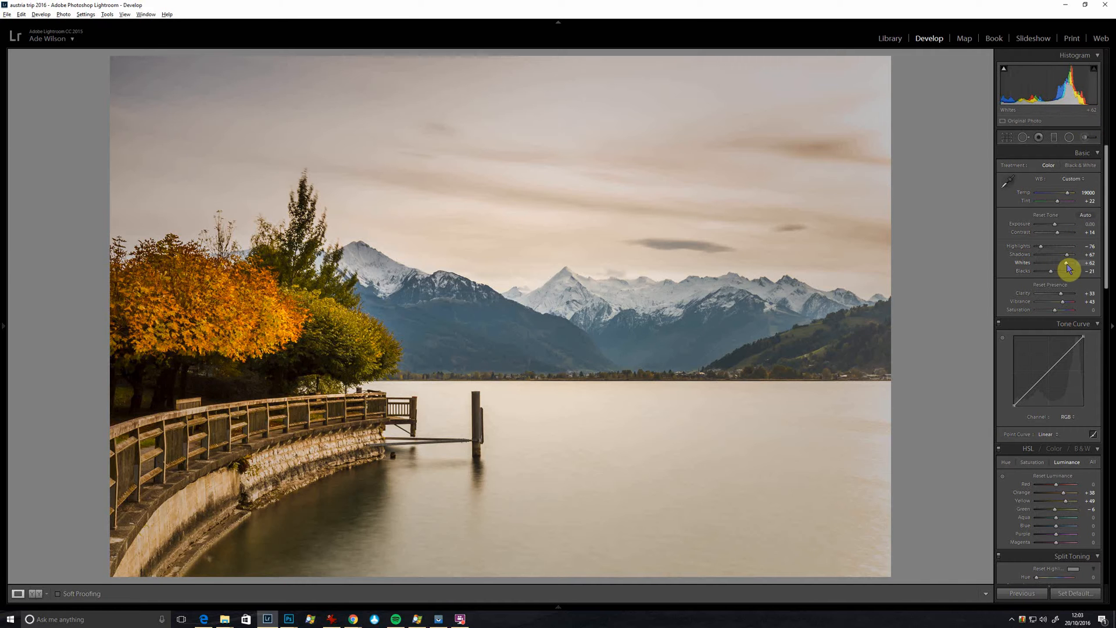
alt+click(1068, 267)
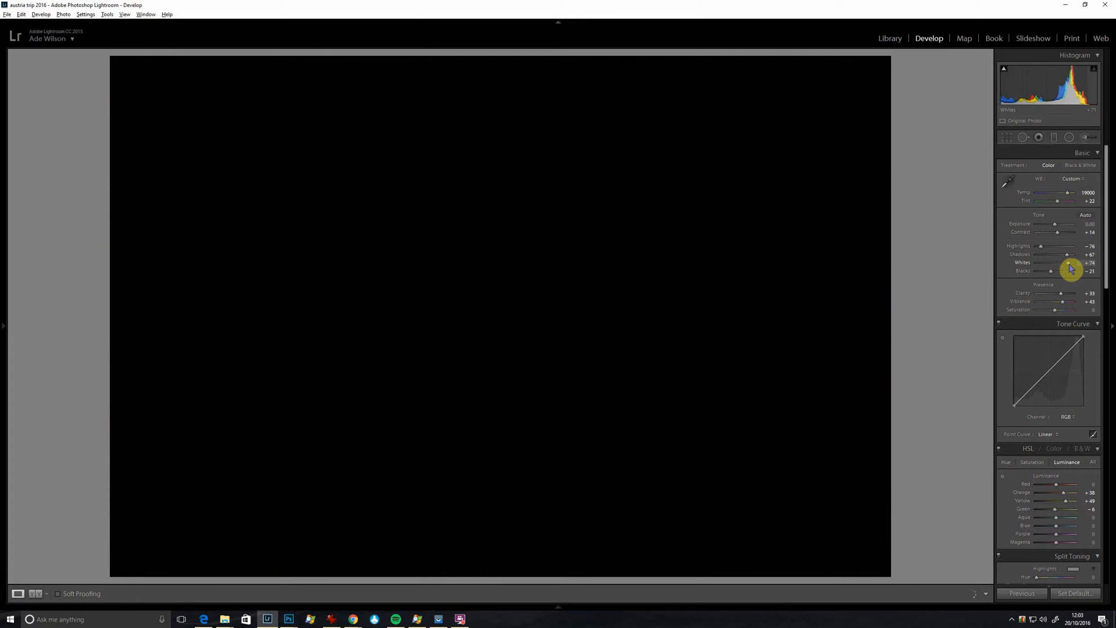
drag(1069, 265, 1044, 252)
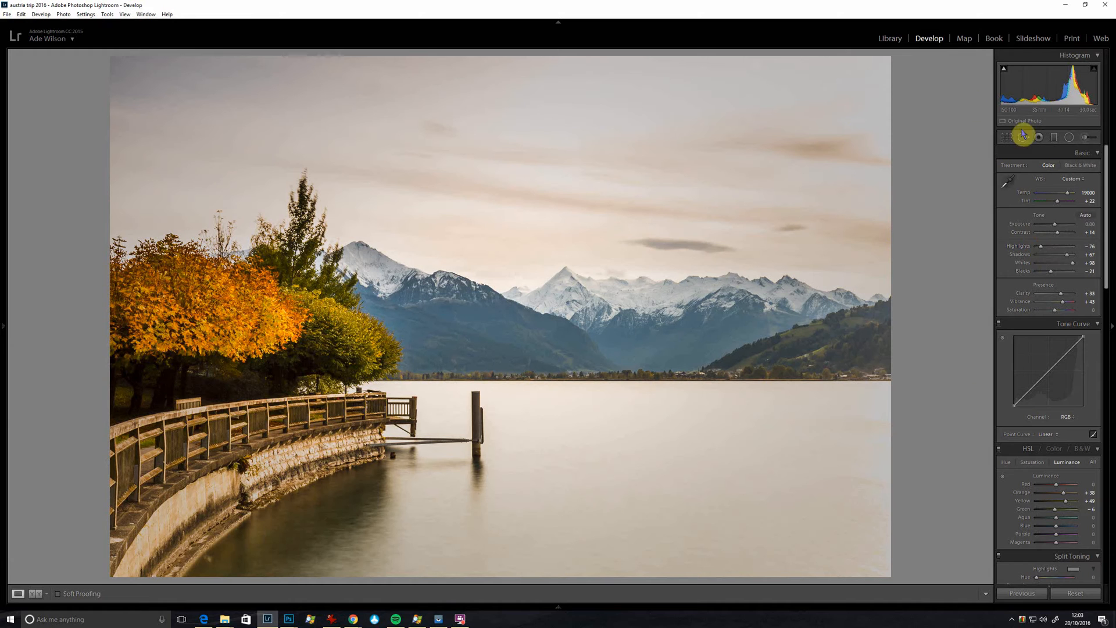
Step: Create a virtual copy of the edited lake photo, CT2A0768.CR2
mouse_move(575, 618)
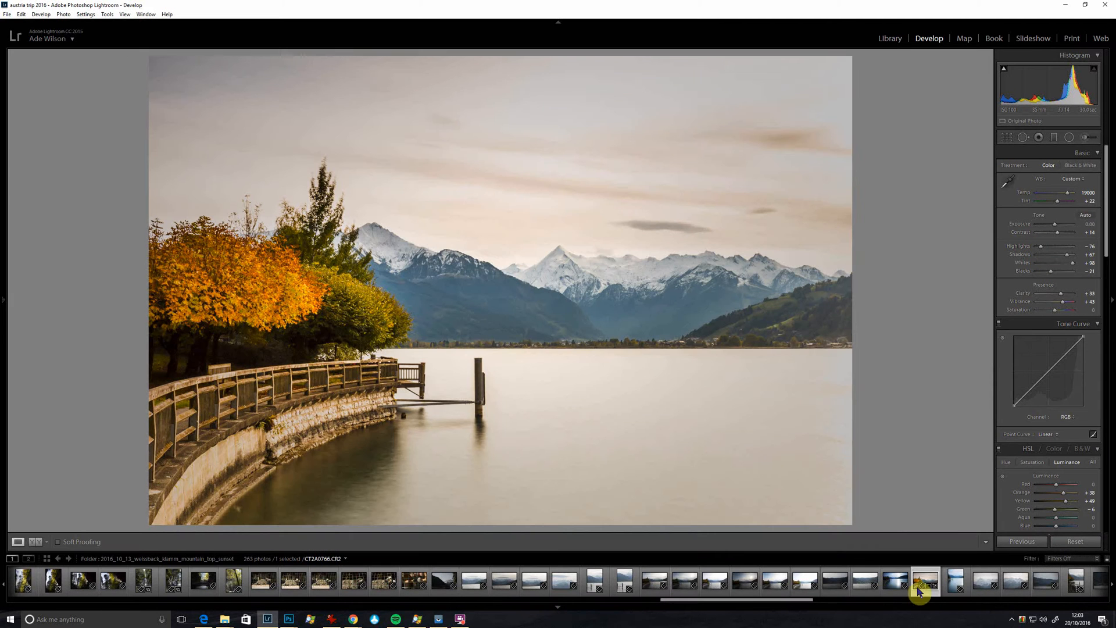
right_click(924, 599)
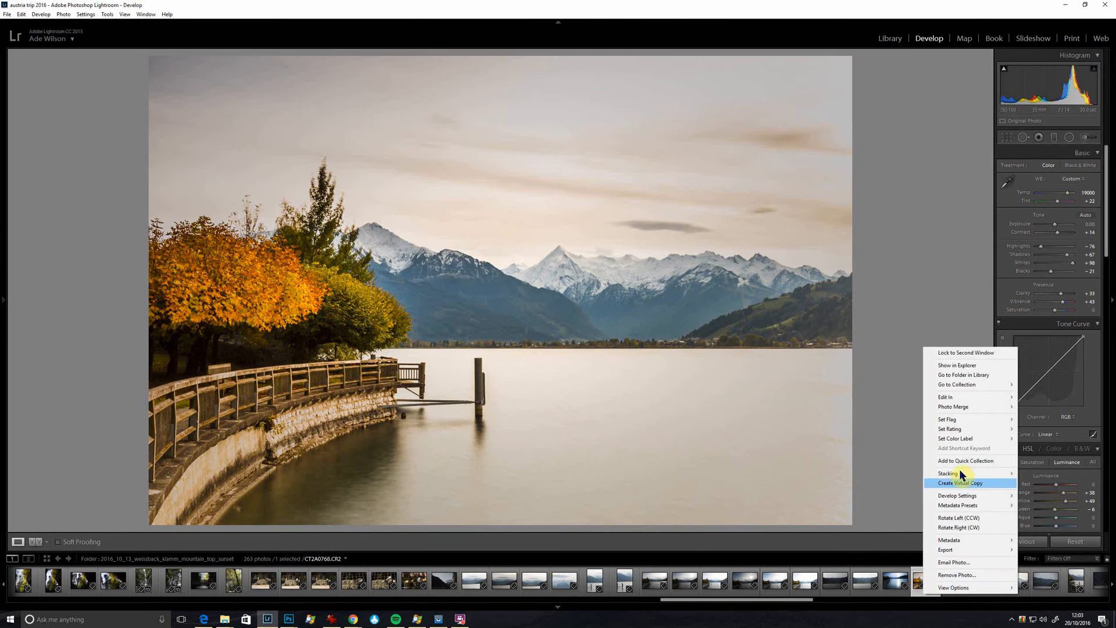
click(992, 484)
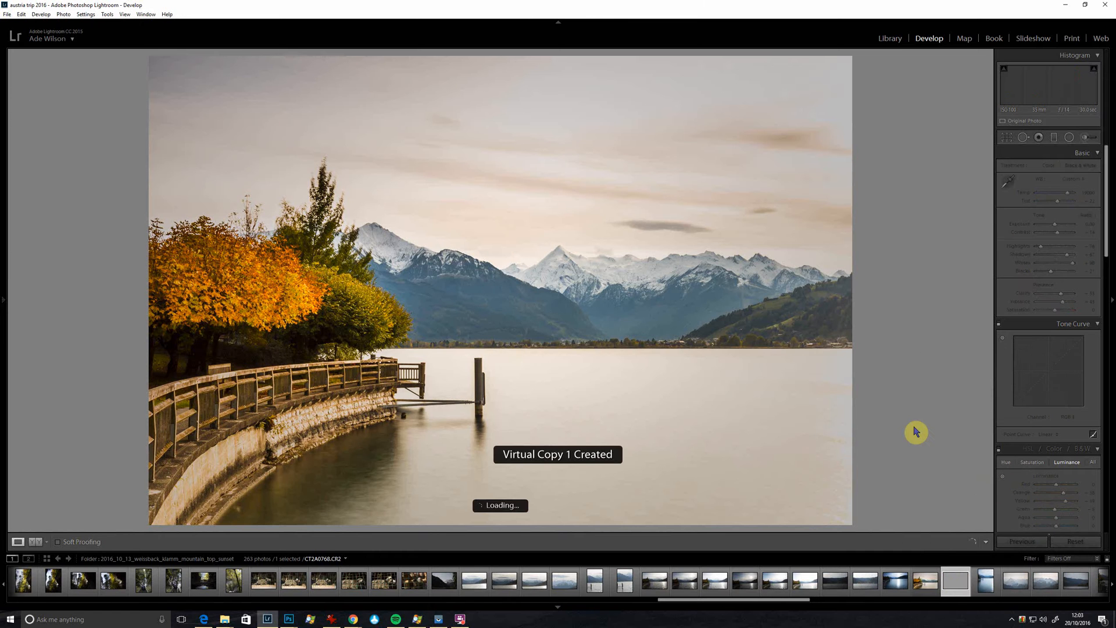
Step: Crop the virtual copy to a wider custom format by trimming a strip of sky off its upper edge
click(1010, 137)
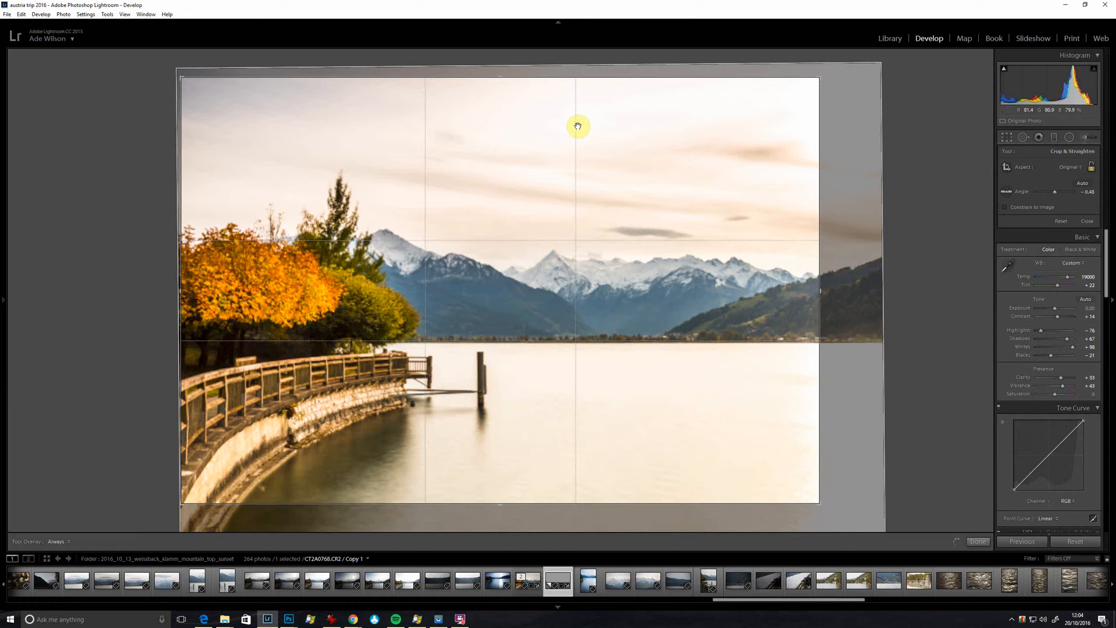
drag(505, 80, 505, 105)
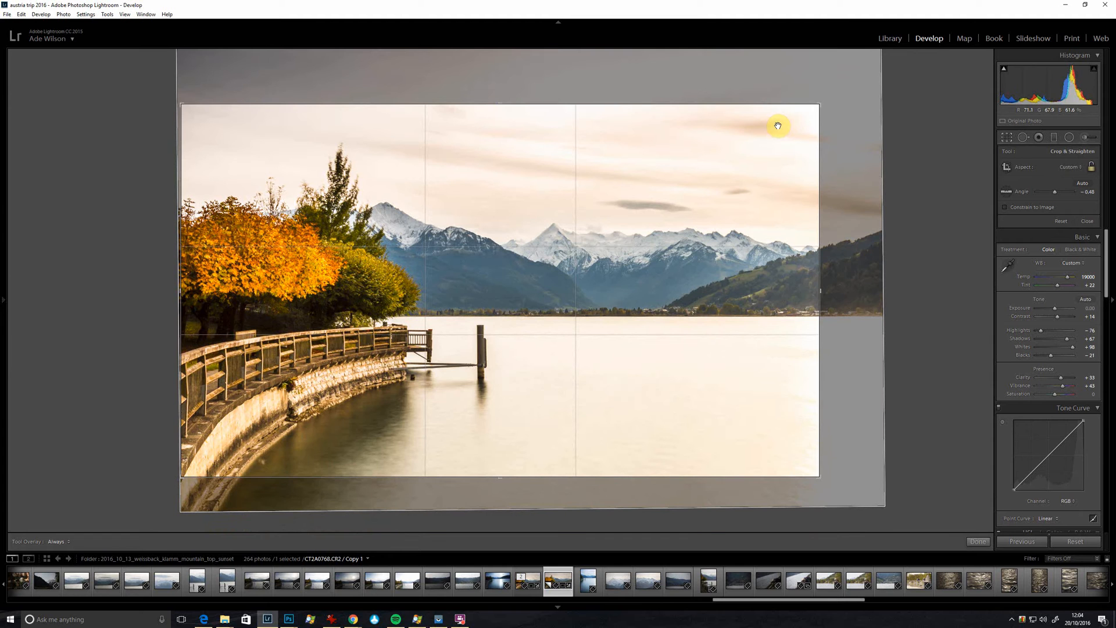
key(Return)
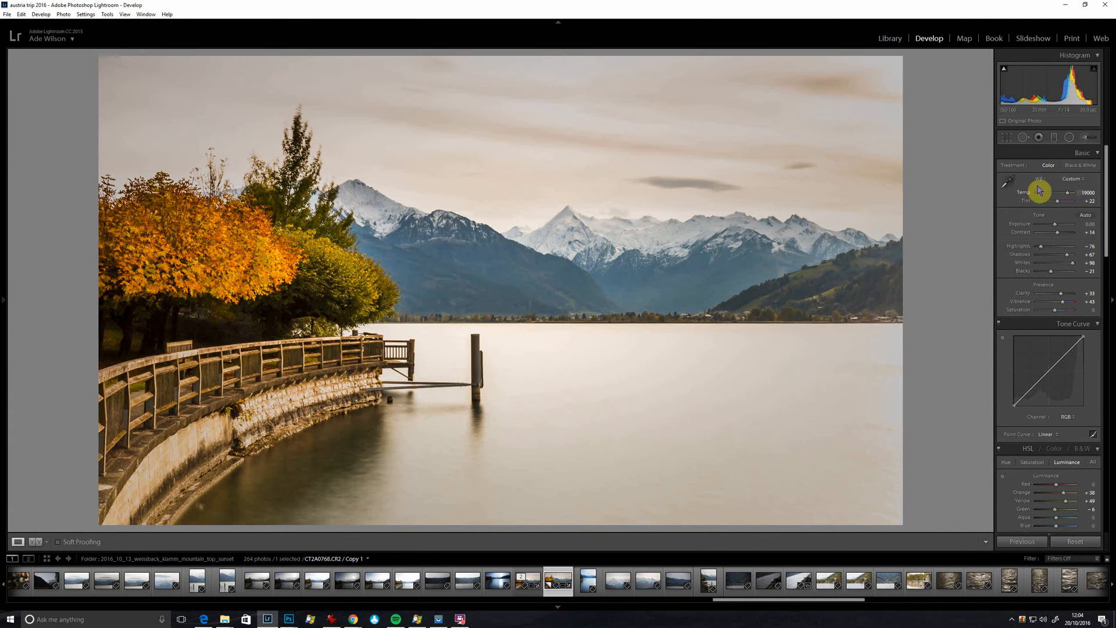
Step: Set the virtual copy's vignette style to Highlight Priority with Amount -17
drag(1106, 208, 1108, 468)
click(1065, 375)
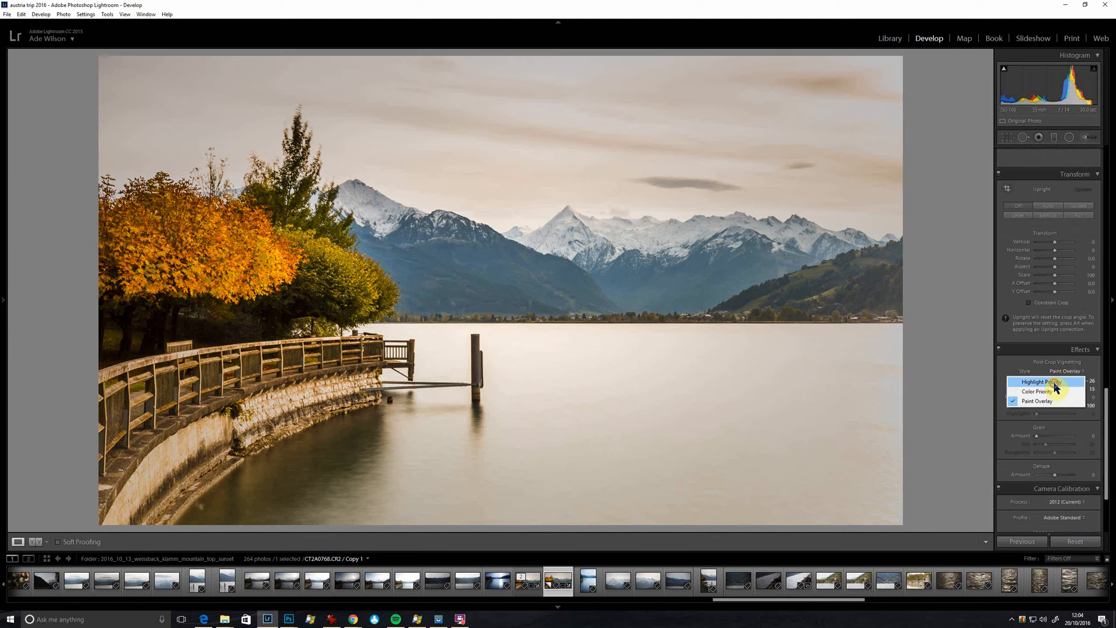
click(1055, 384)
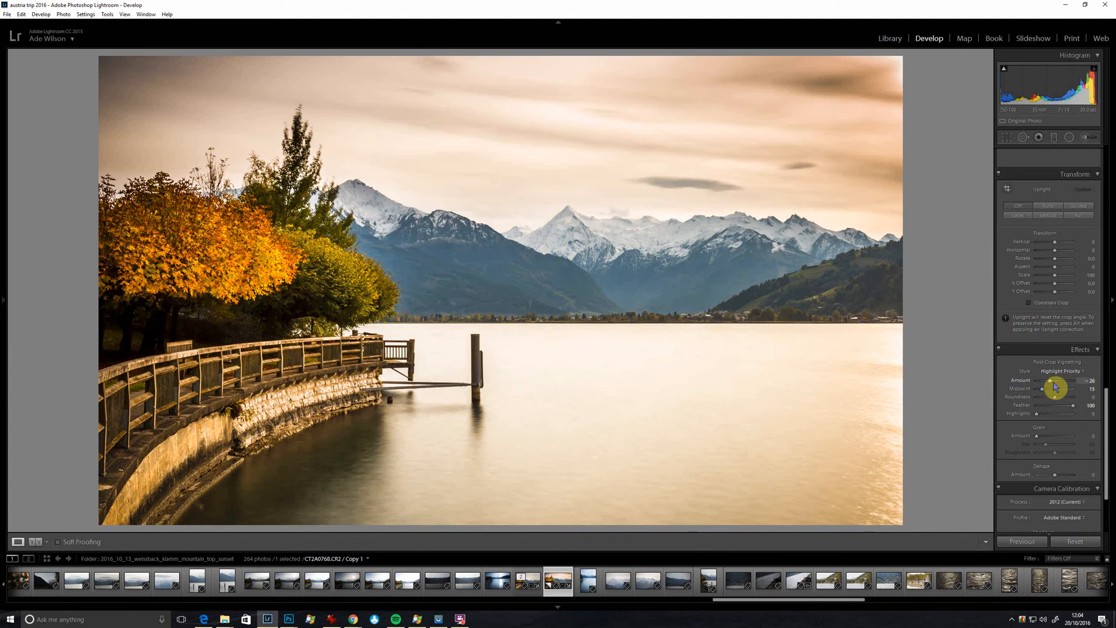
drag(1052, 383, 1053, 384)
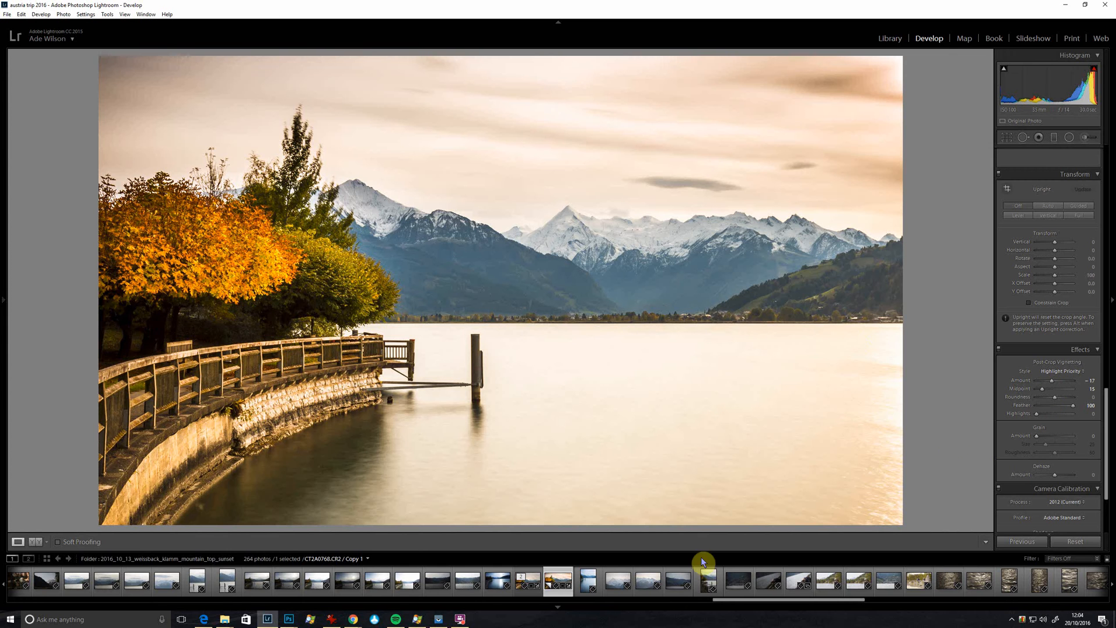
Step: Compare the original photo with its virtual copy by switching between the two versions
click(528, 593)
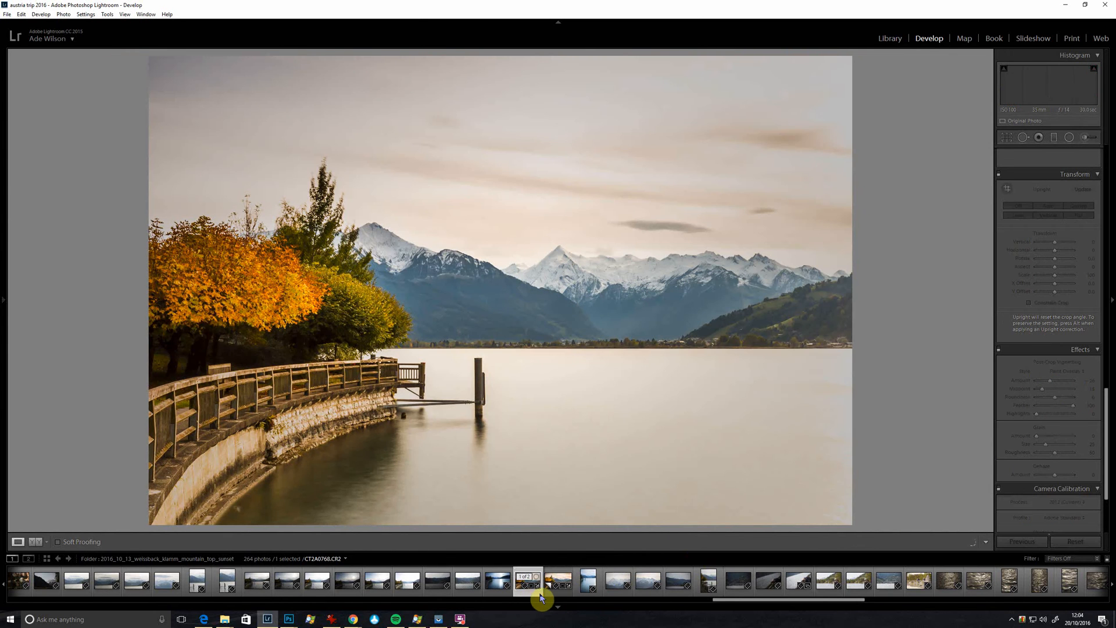
click(551, 593)
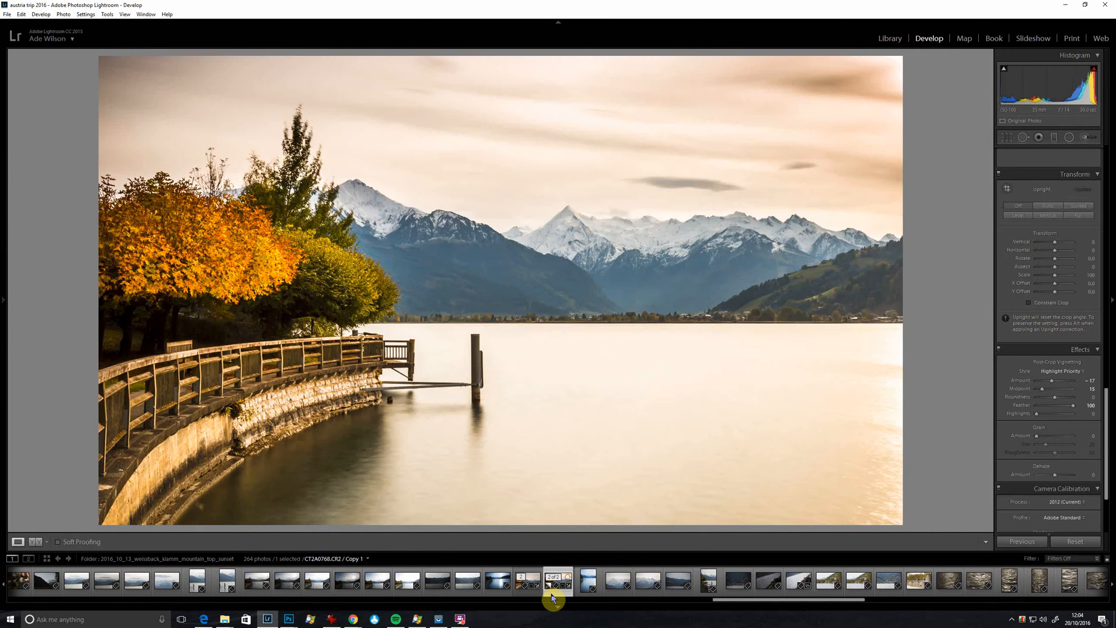
click(553, 595)
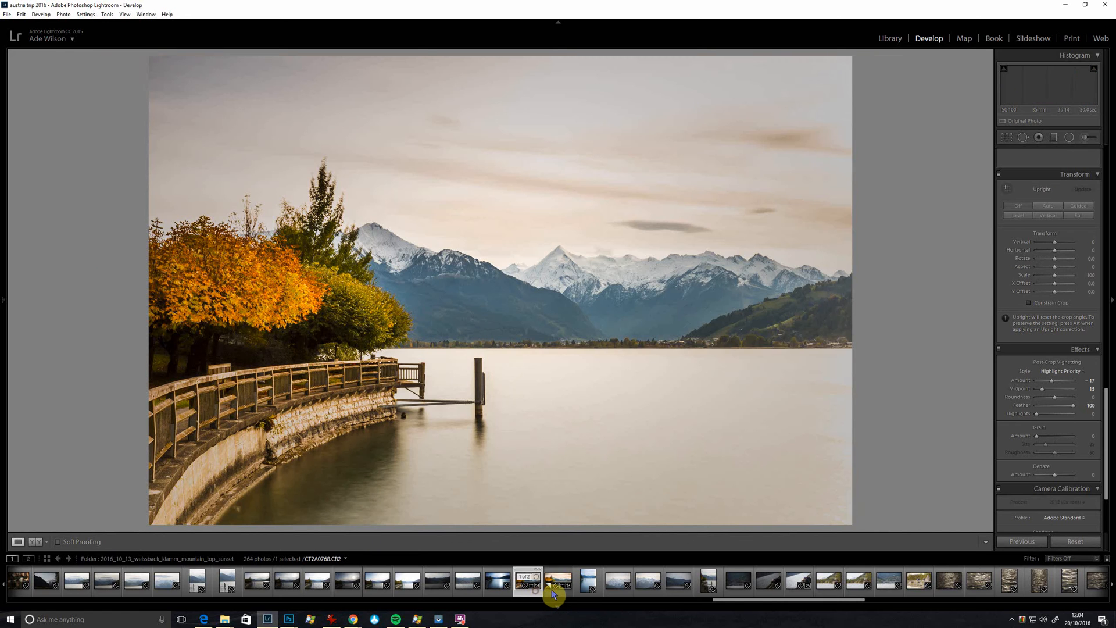